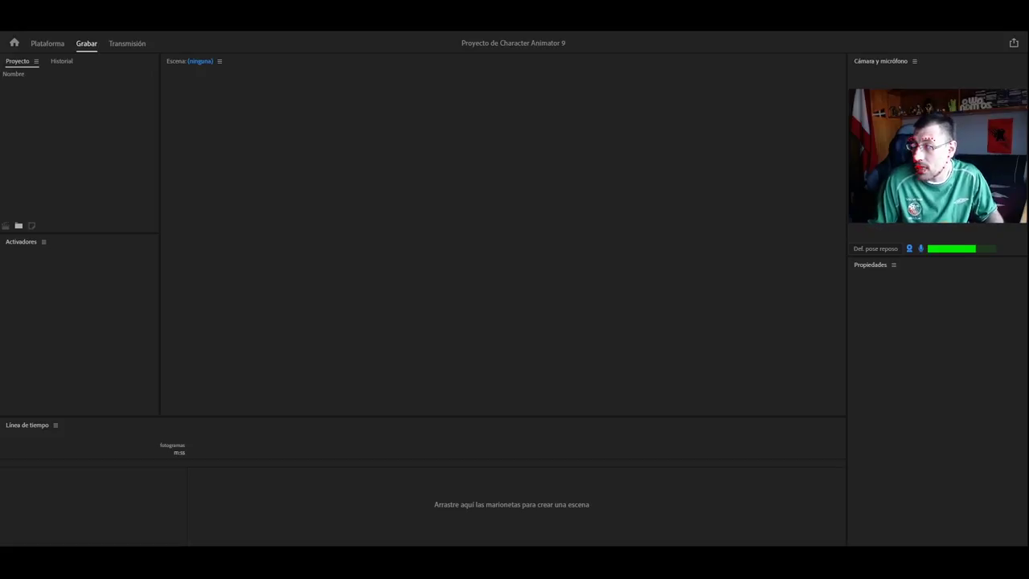
- Import the Feo marioneta 2.03 puppet file into the empty project
left_click_drag(153, 106, 87, 135)
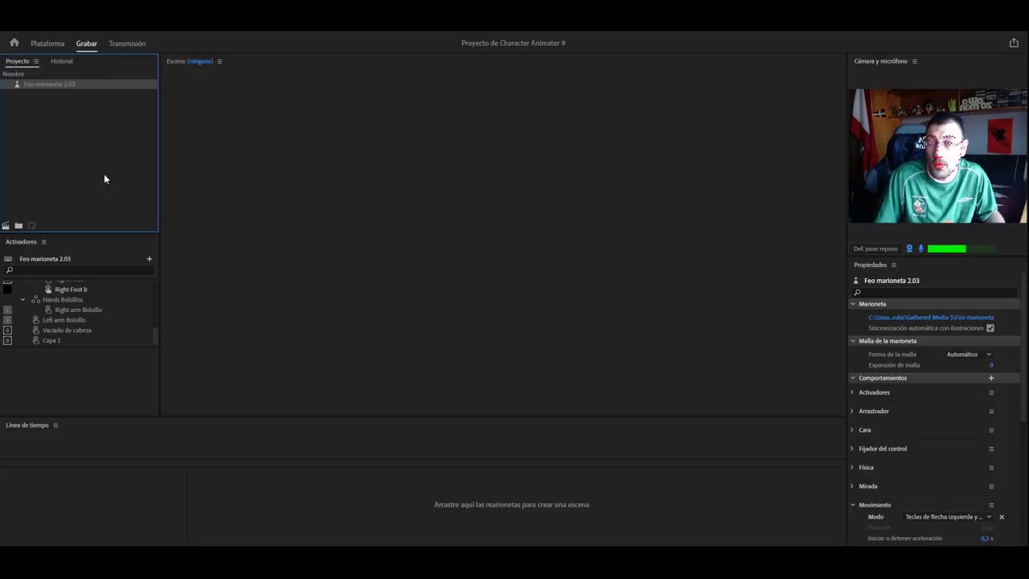
- Look over the home page, the file commands and the Plataforma workspace, and return to the Grabar workspace
left_click(12, 38)
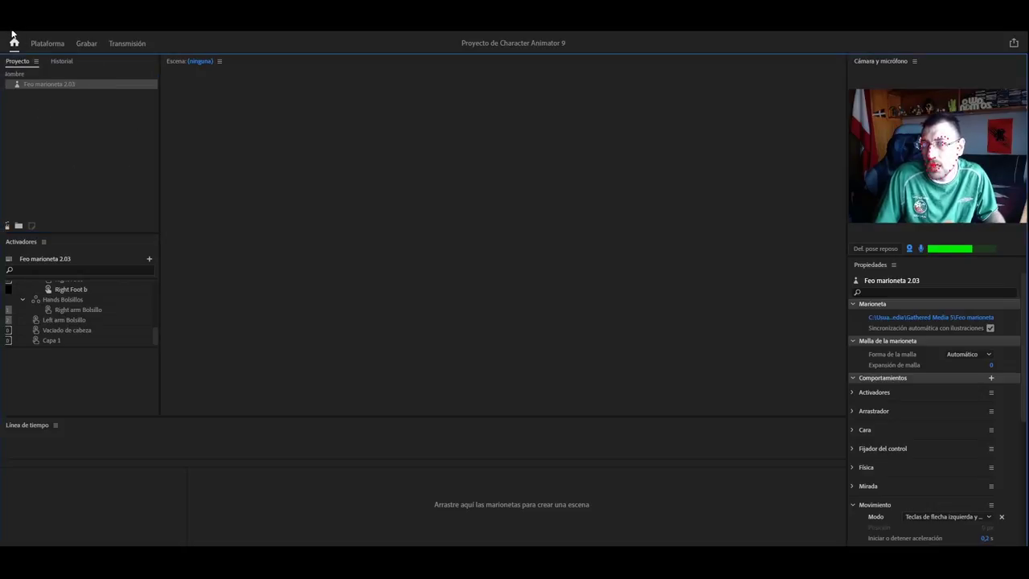
left_click(12, 32)
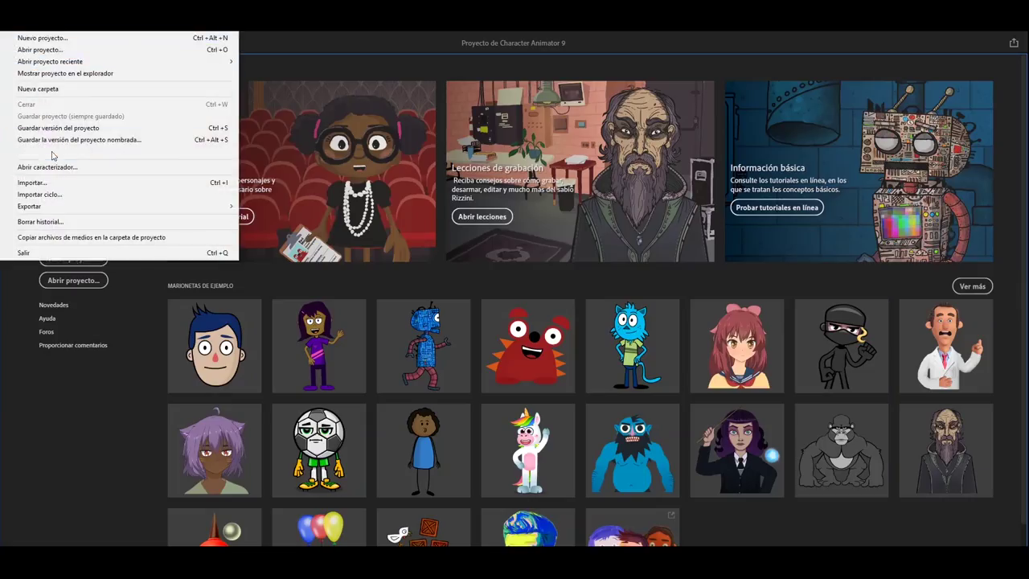
key("Escape")
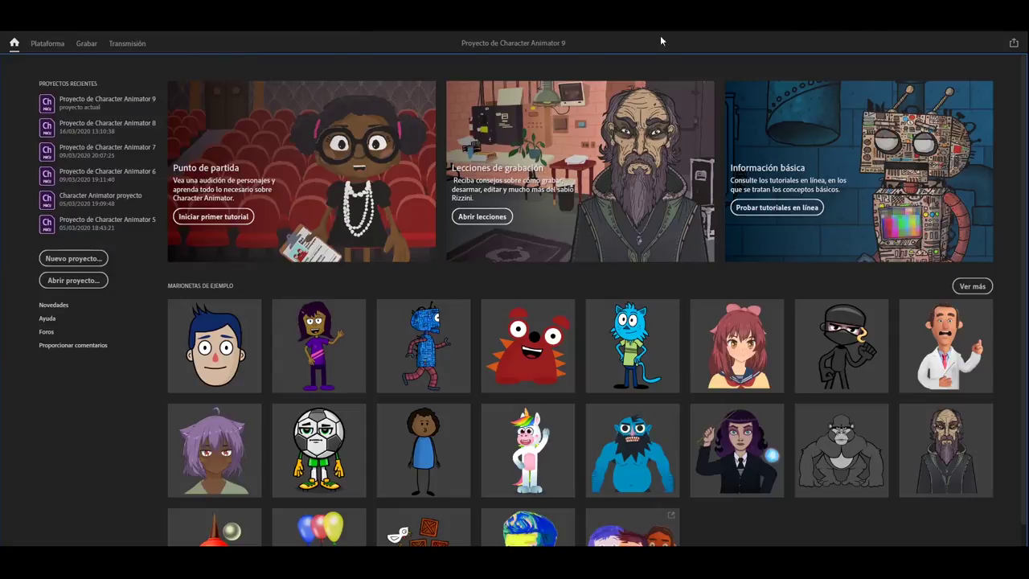
left_click(41, 49)
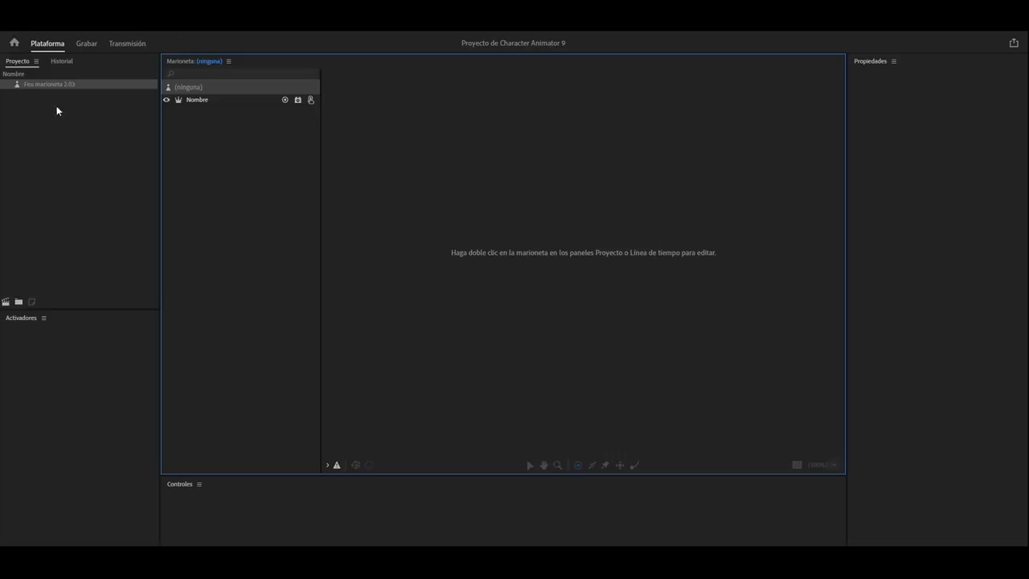
left_click(86, 43)
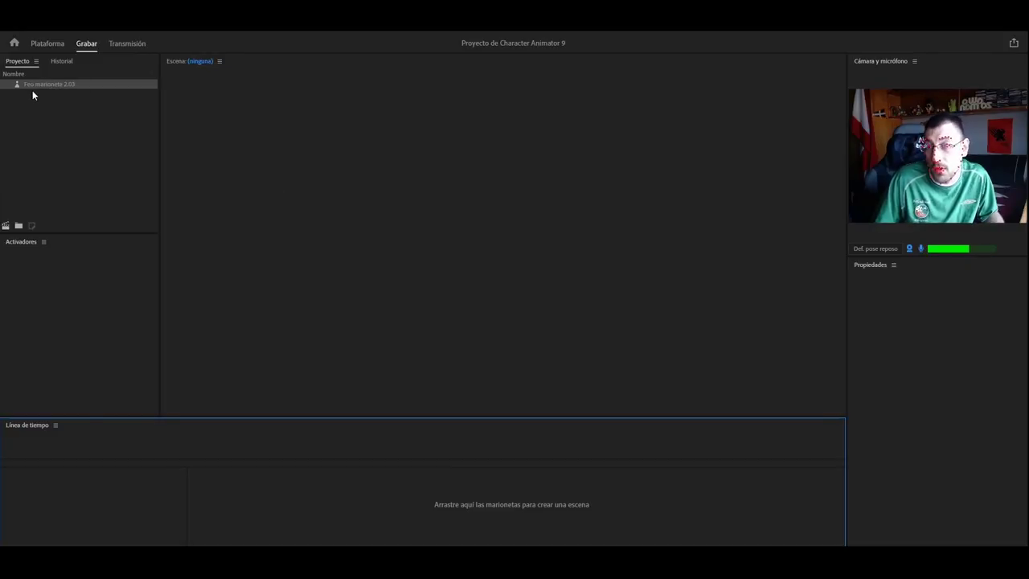
- Create a scene by placing the Feo marioneta 2.03 puppet on the empty timeline
left_click_drag(33, 84, 66, 508)
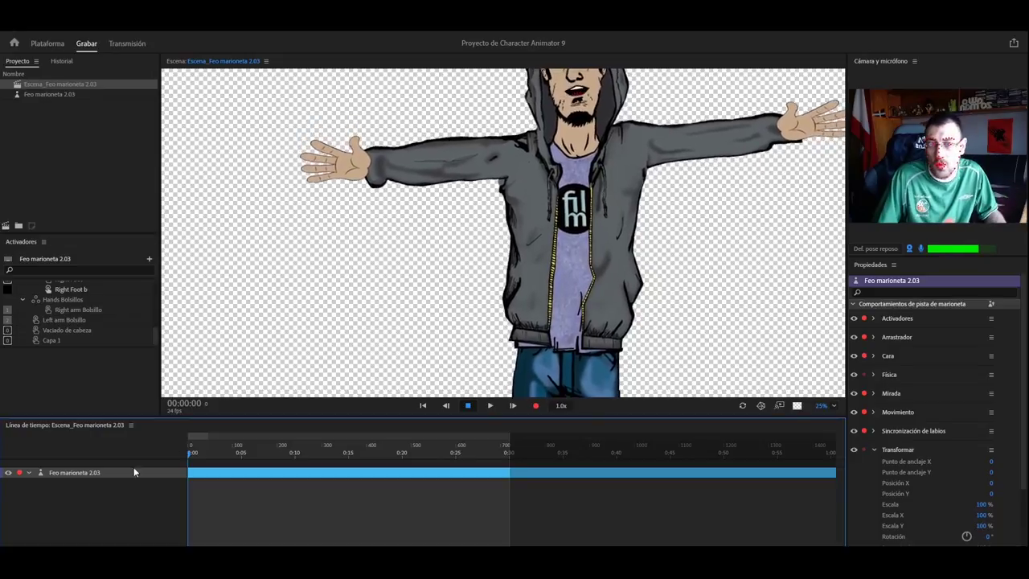
left_click(103, 507)
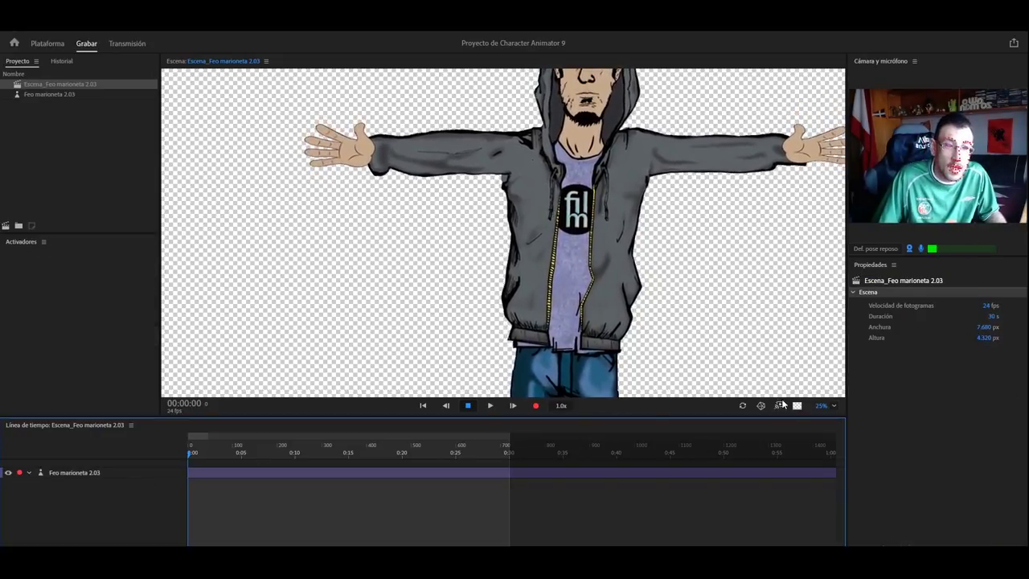
left_click(828, 406)
left_click(846, 277)
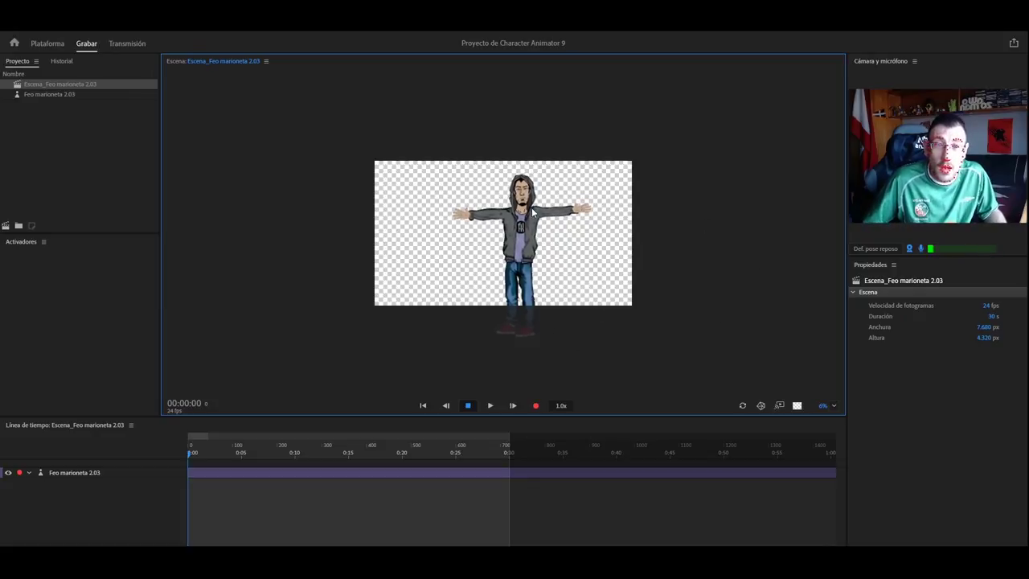
- Set the Escala of the puppet track's Transformar behaviour to 69 % so the whole figure fits the scene
left_click(986, 328)
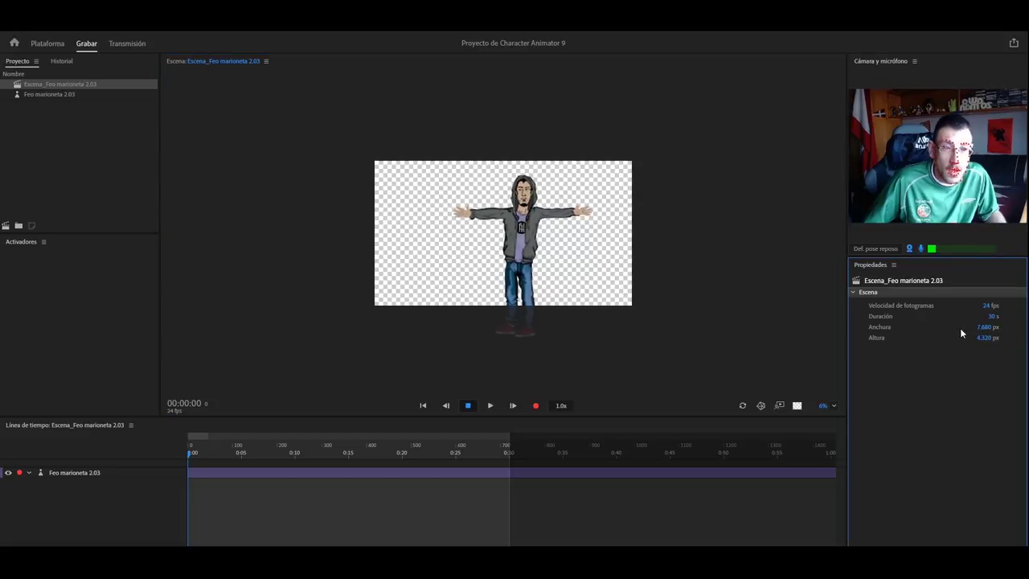
left_click(67, 474)
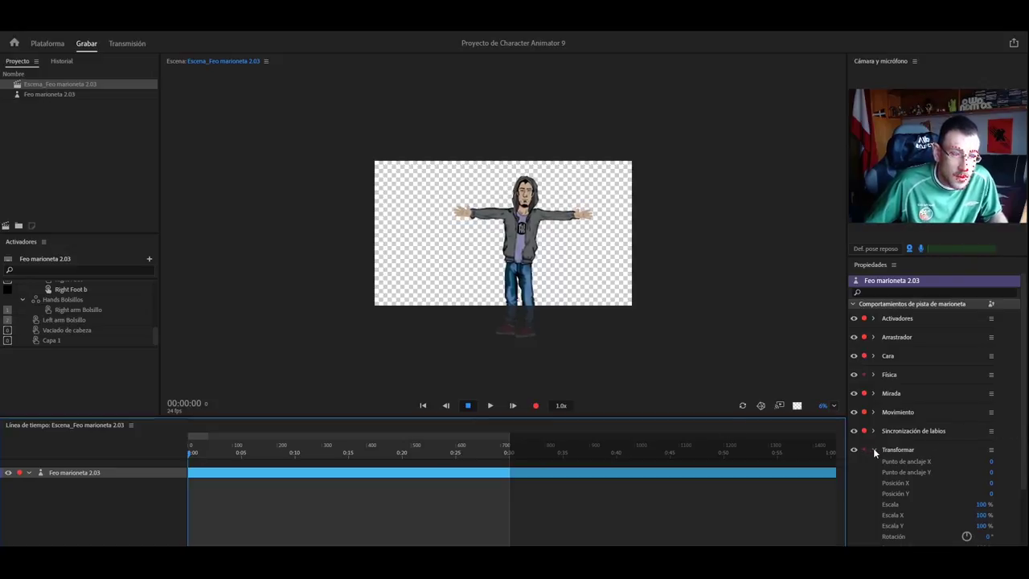
left_click(873, 449)
left_click(77, 483)
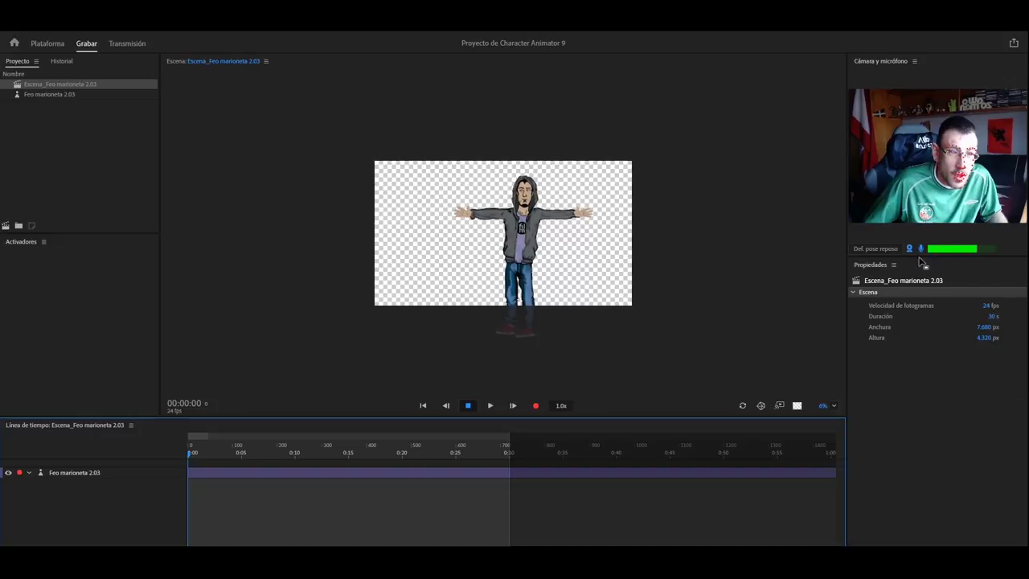
left_click(69, 474)
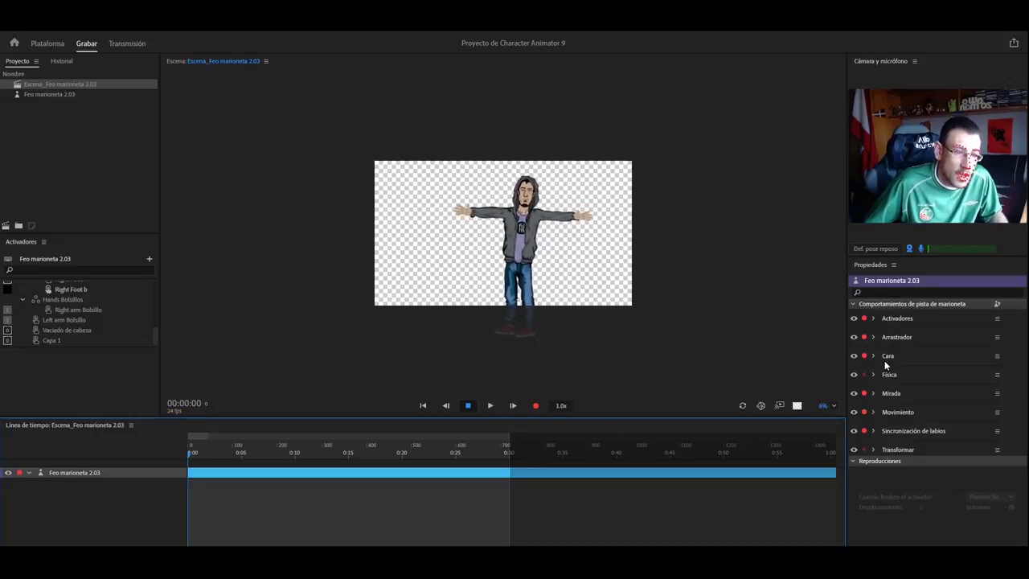
left_click(874, 450)
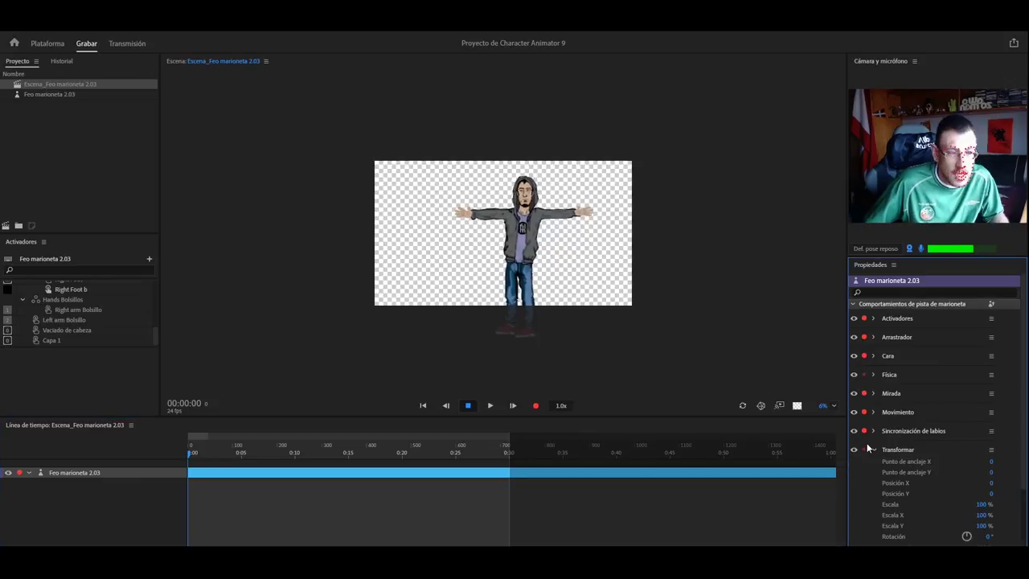
left_click_drag(979, 505, 962, 505)
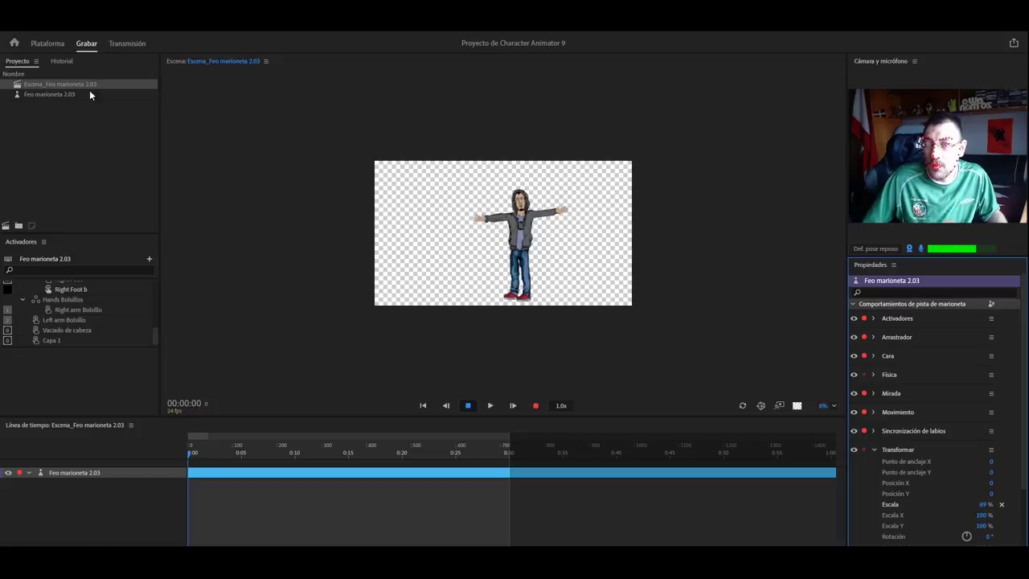
- Review the scene's settings and the behaviours on the puppet's track, including Movimiento
left_click(90, 502)
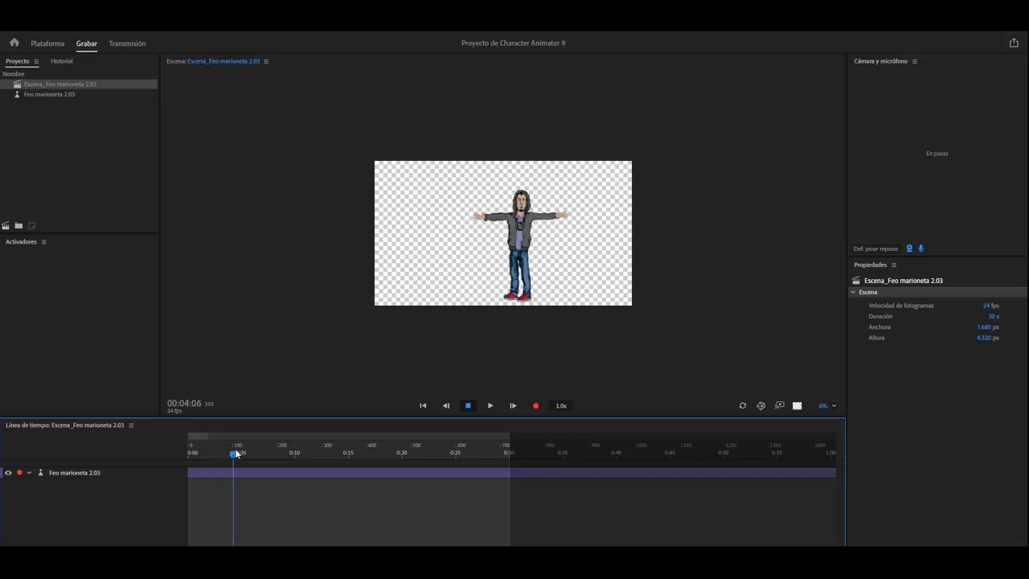
left_click(90, 463)
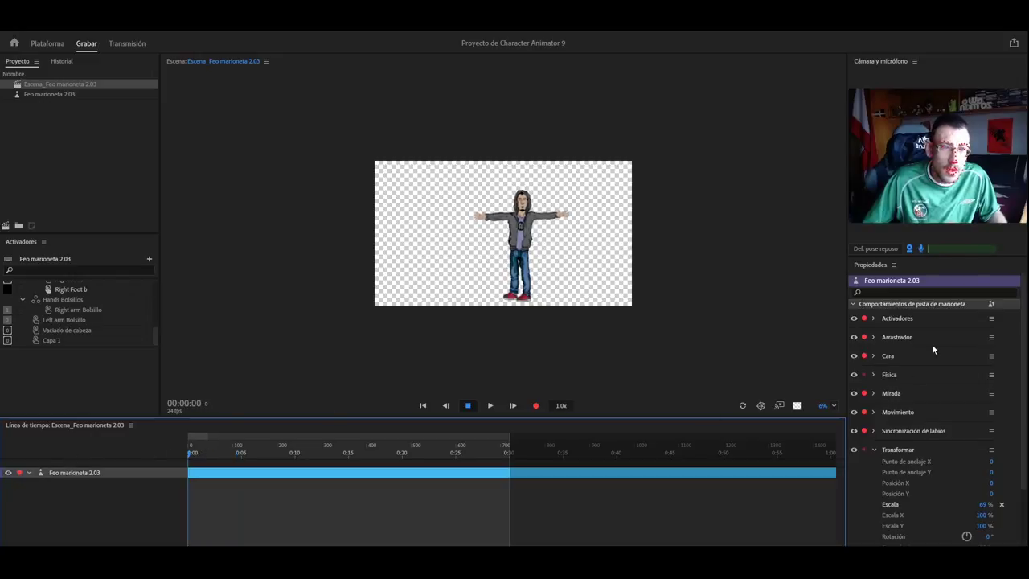
left_click(874, 450)
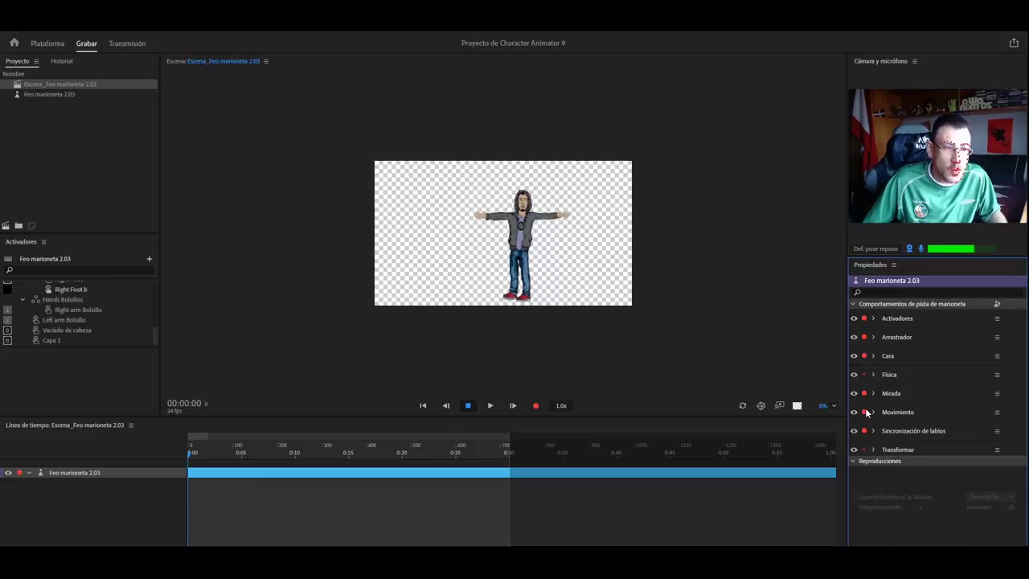
left_click(864, 412)
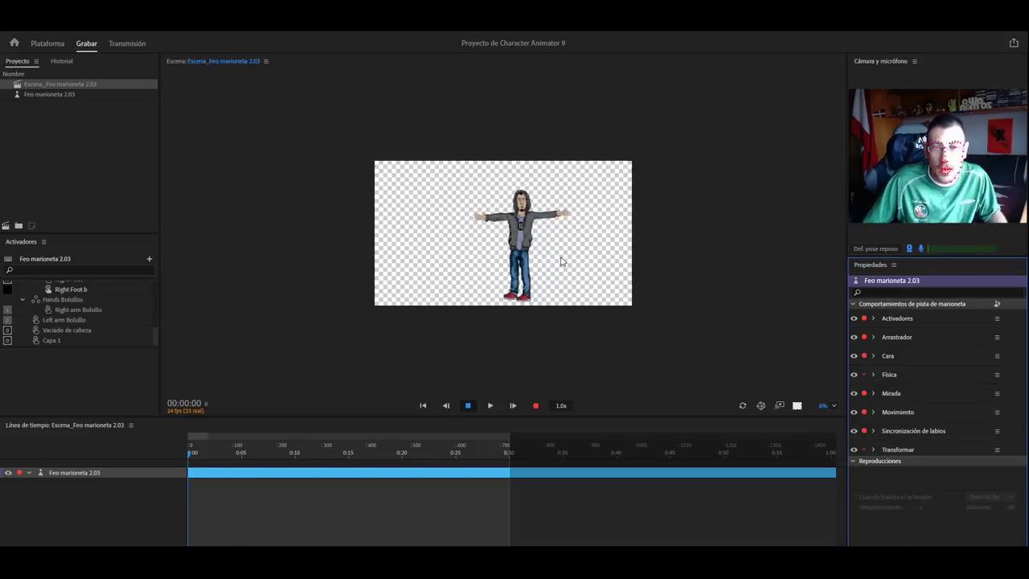
- Examine the puppet's Head and Body groups and the tagged controls on the legs and left arm in the Plataforma workspace
left_click(50, 43)
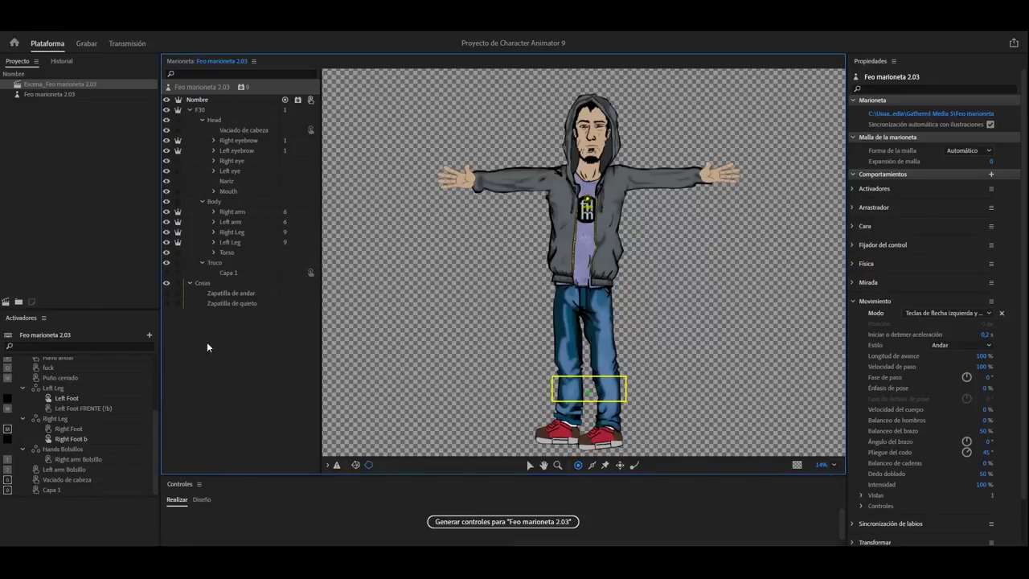
left_click(202, 120)
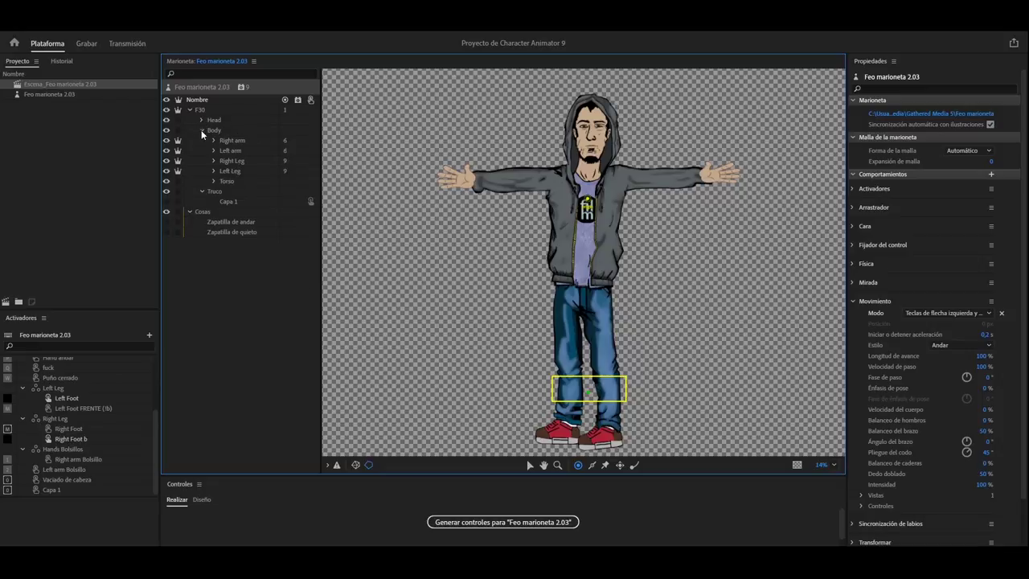
left_click(201, 129)
left_click(217, 130)
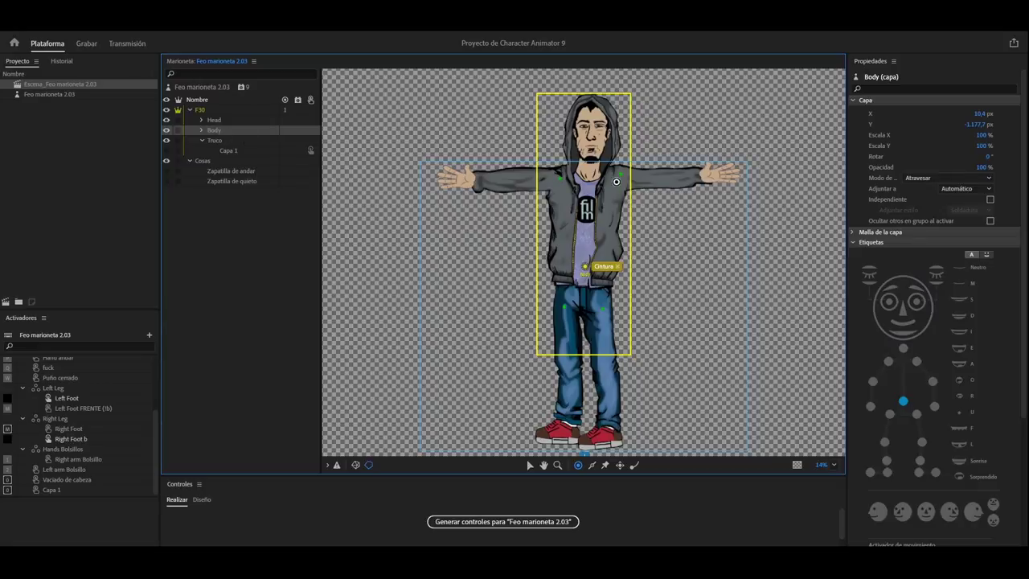
left_click(201, 131)
left_click(232, 161)
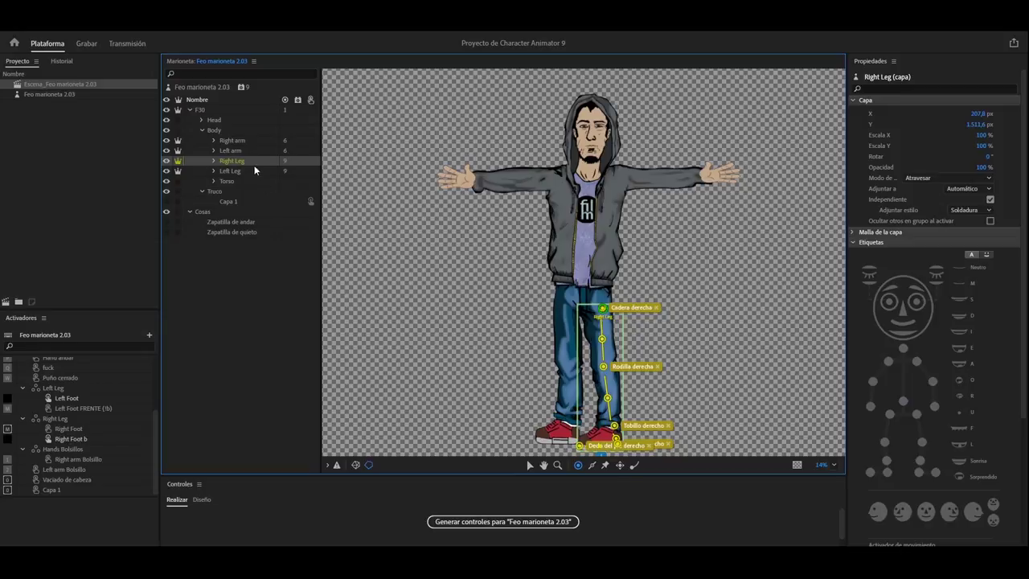
left_click(238, 171)
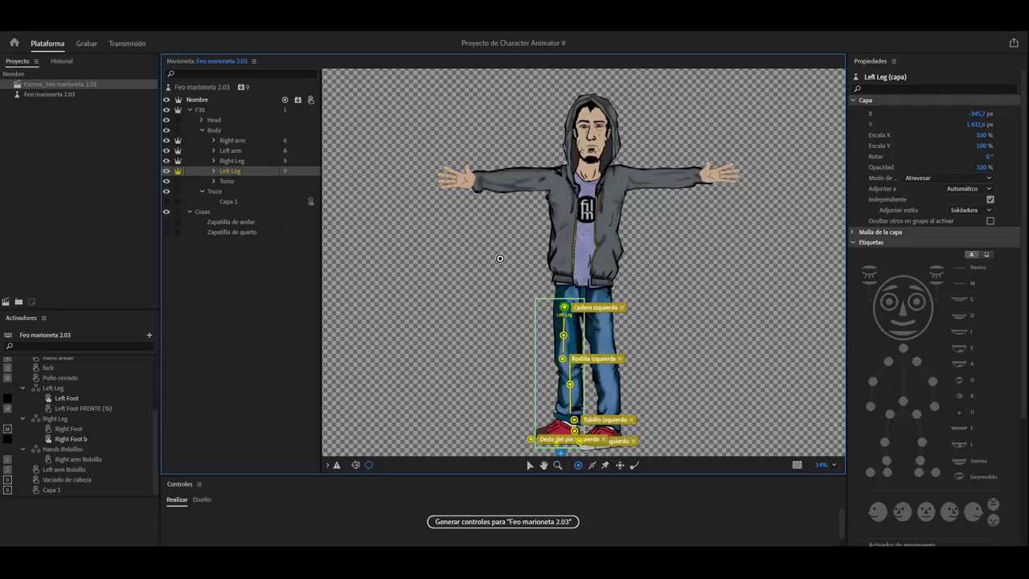
left_click(474, 188)
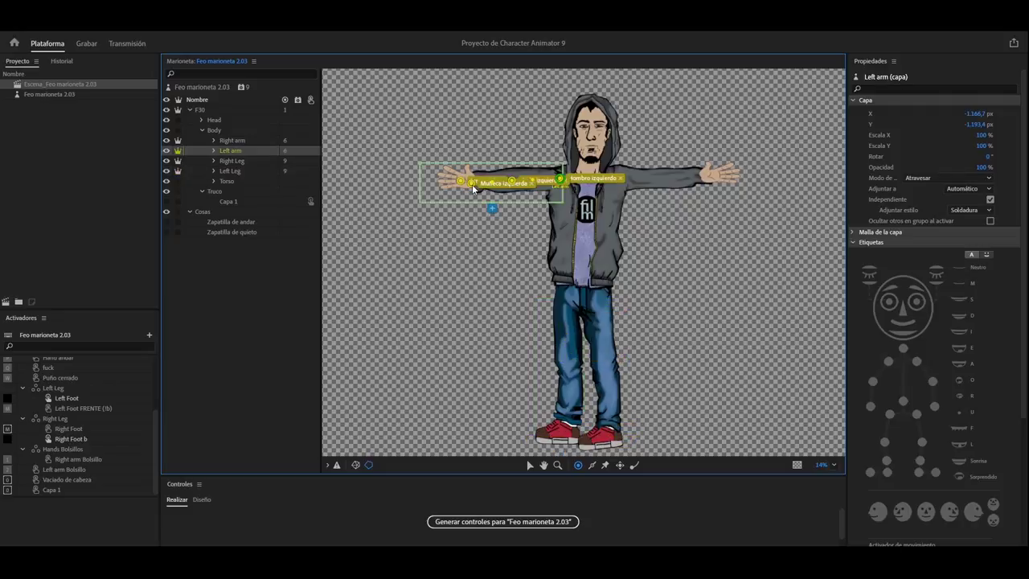
- Move the origin control of the Right arm layer to the shoulder joint
left_click(235, 140)
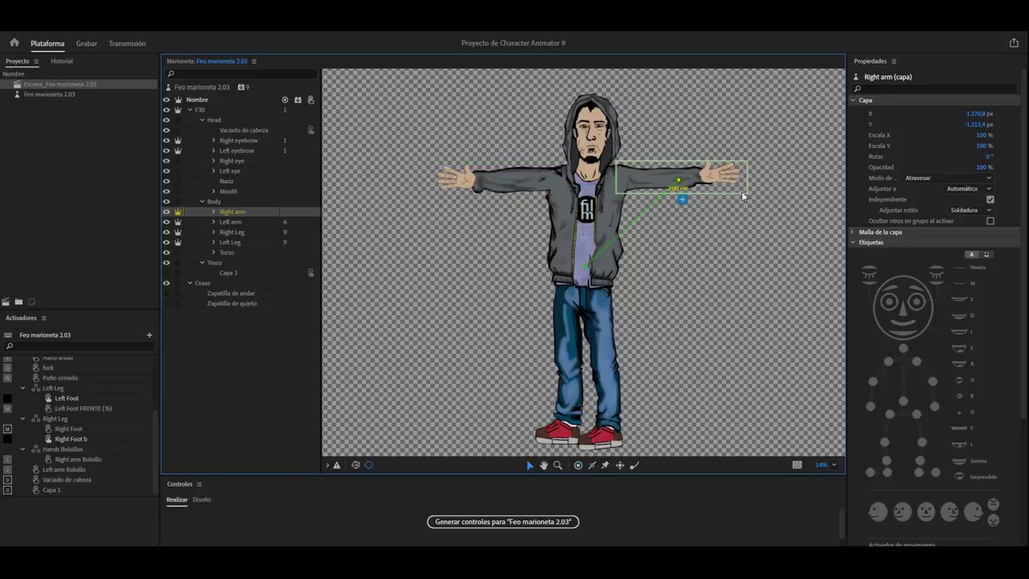
left_click_drag(680, 184, 626, 179)
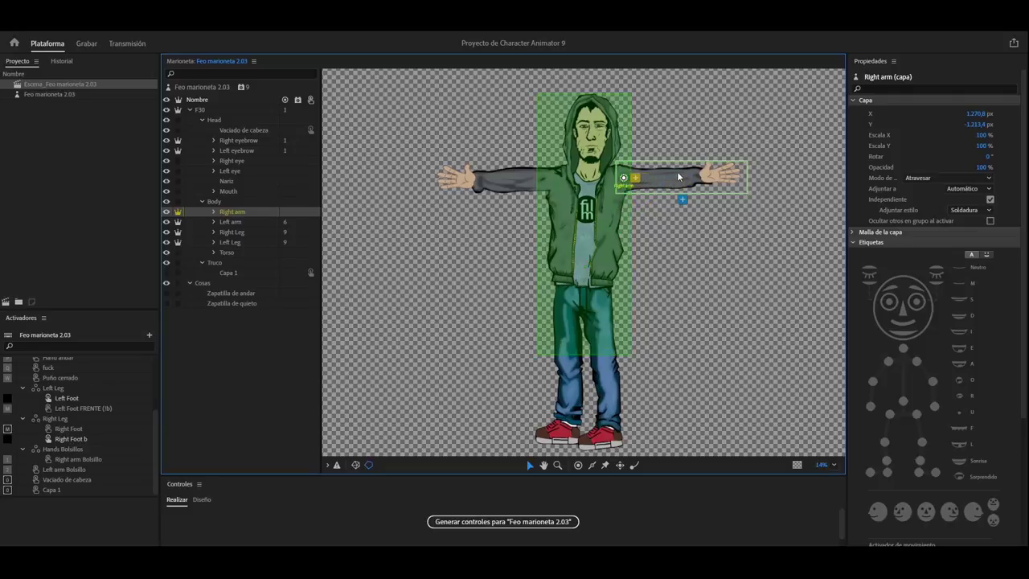
left_click(723, 192)
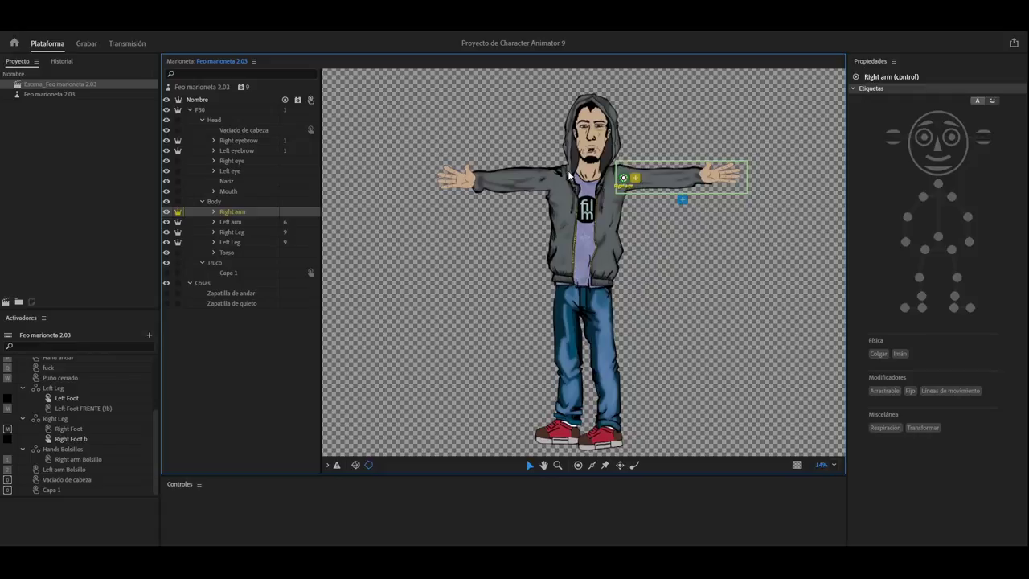
- Check how the puppet's arms respond in the scene of the Grabar workspace
left_click(92, 45)
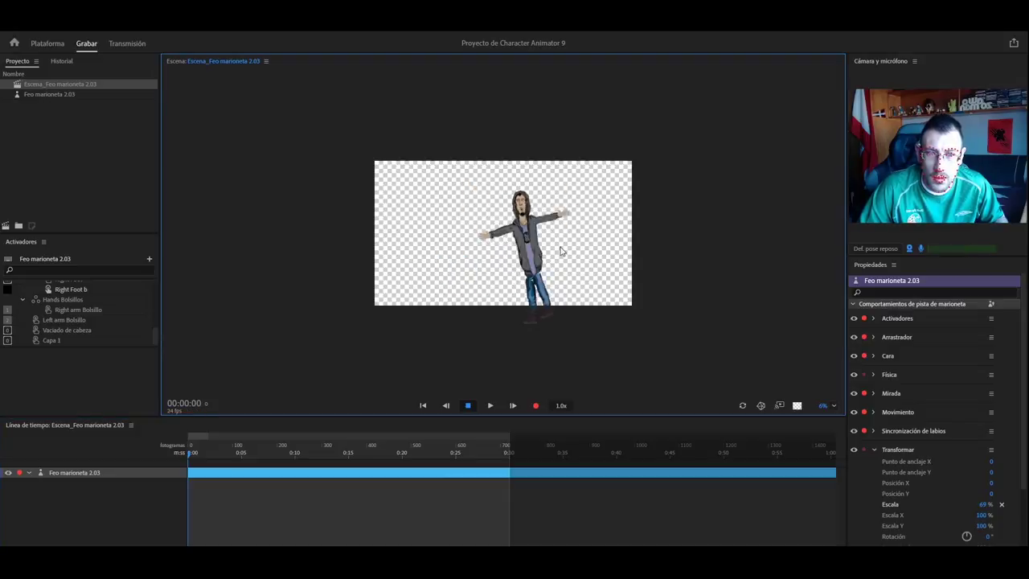
left_click(833, 406)
left_click(847, 300)
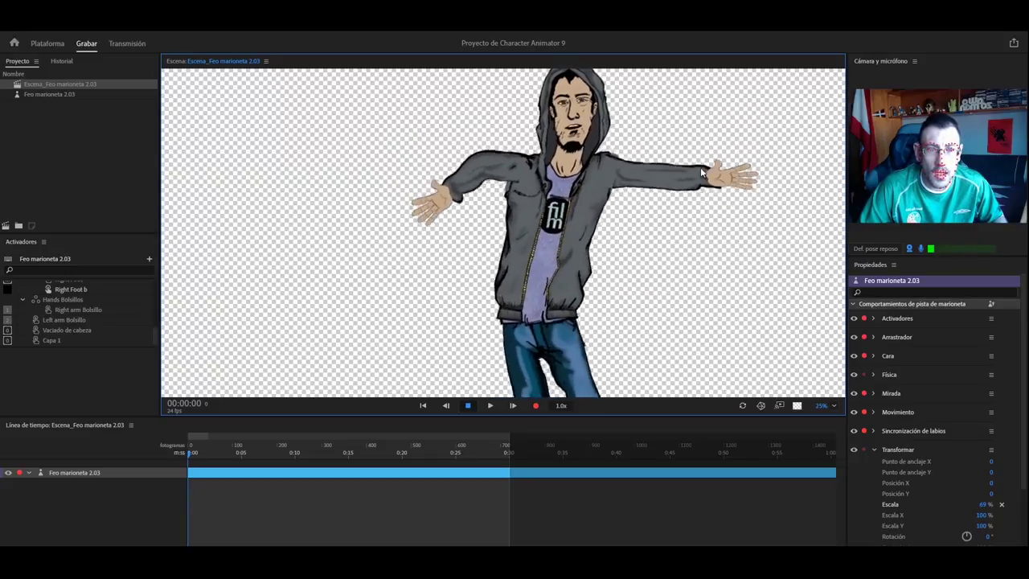
- Return to the puppet rig and add an Arrastrable control on the hand of the Right arm layer
left_click(60, 44)
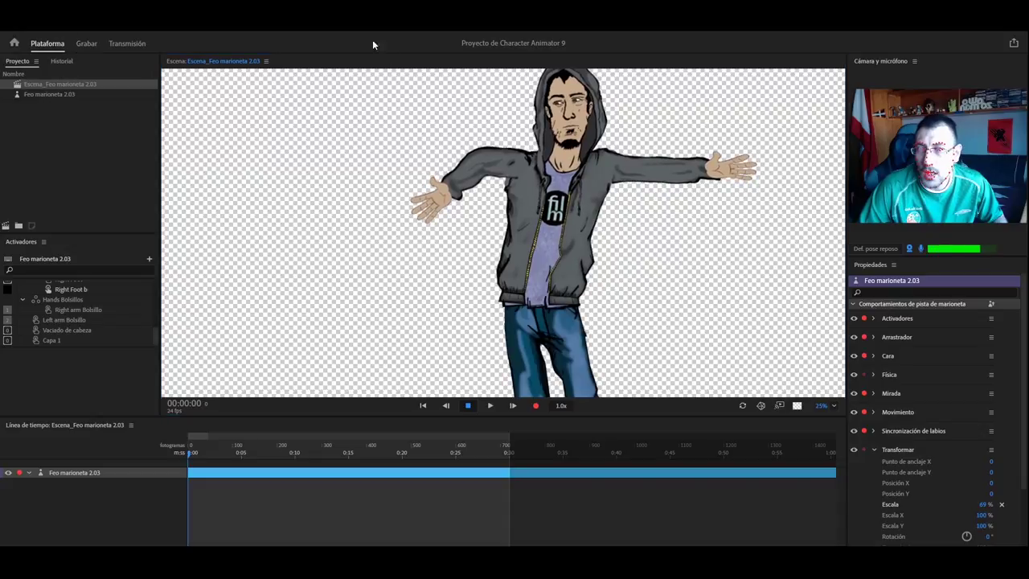
double_click(564, 211)
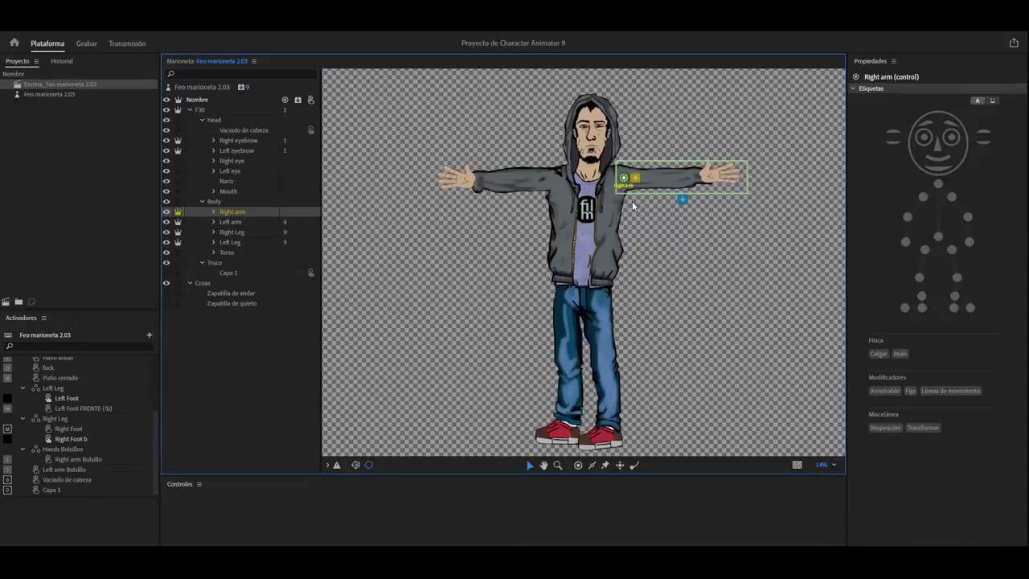
left_click(620, 466)
left_click(724, 175)
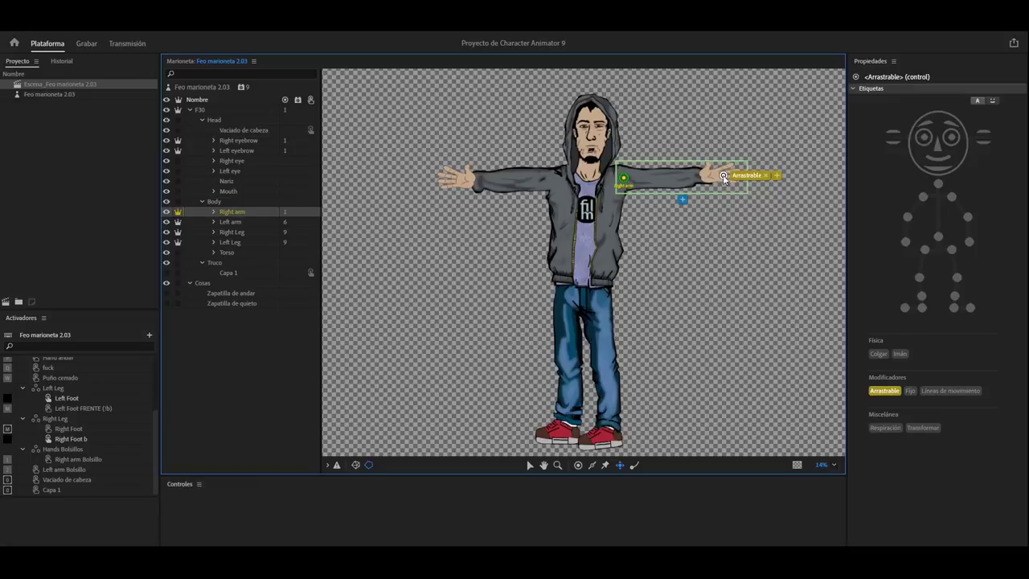
- Test the draggable right hand by moving it in the scene of the Grabar workspace
left_click(91, 43)
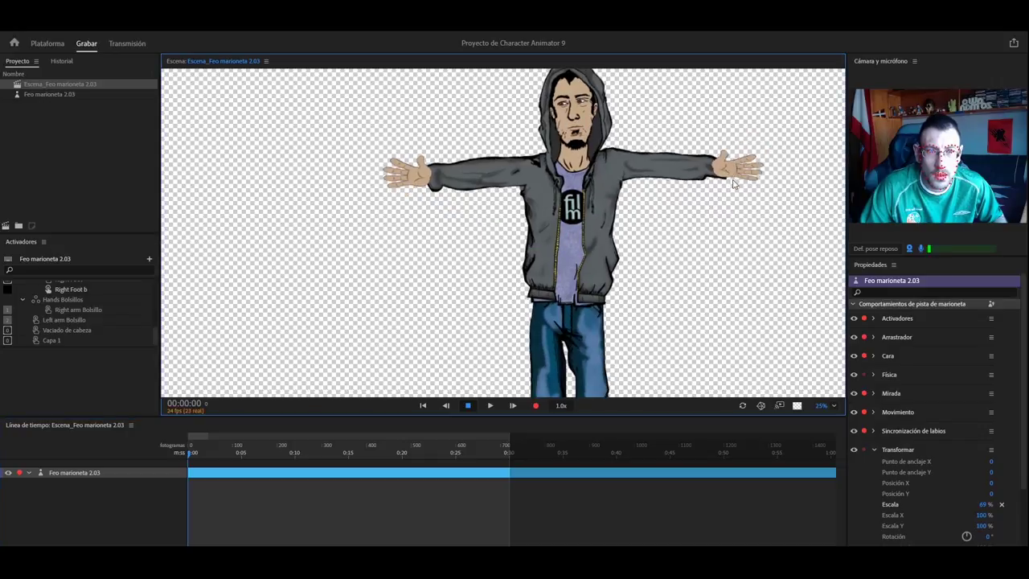
left_click_drag(711, 201, 738, 208)
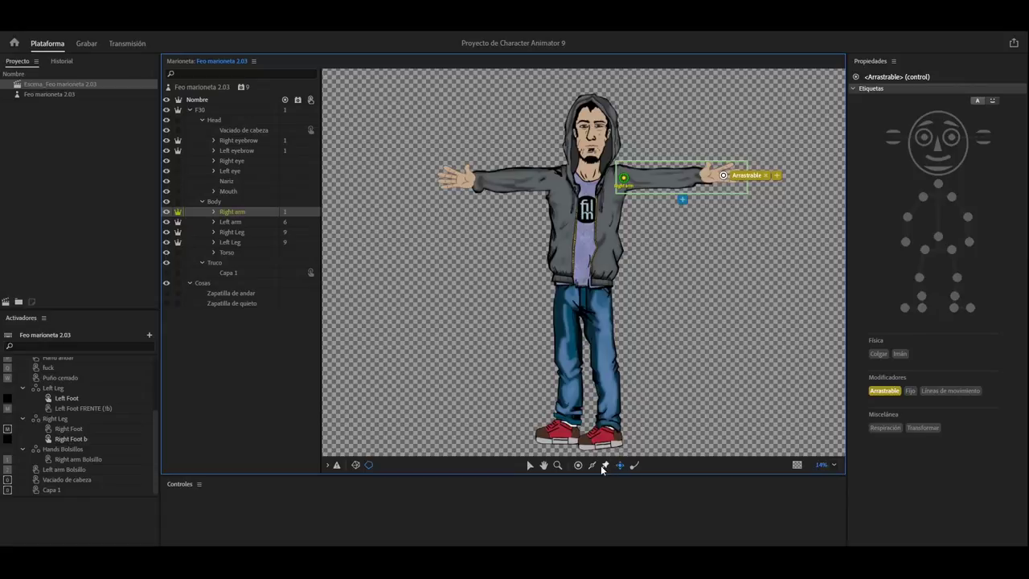
- Add sticks along the upper arm and forearm of the Right arm layer, and test the arm's bend in the Grabar workspace
left_click(593, 465)
left_click_drag(630, 179, 707, 175)
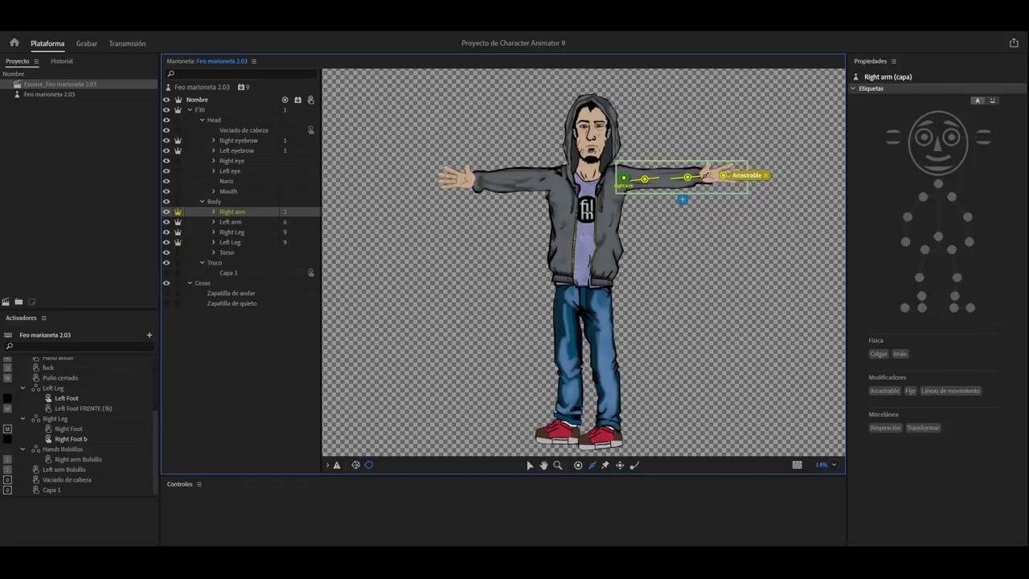
left_click(90, 42)
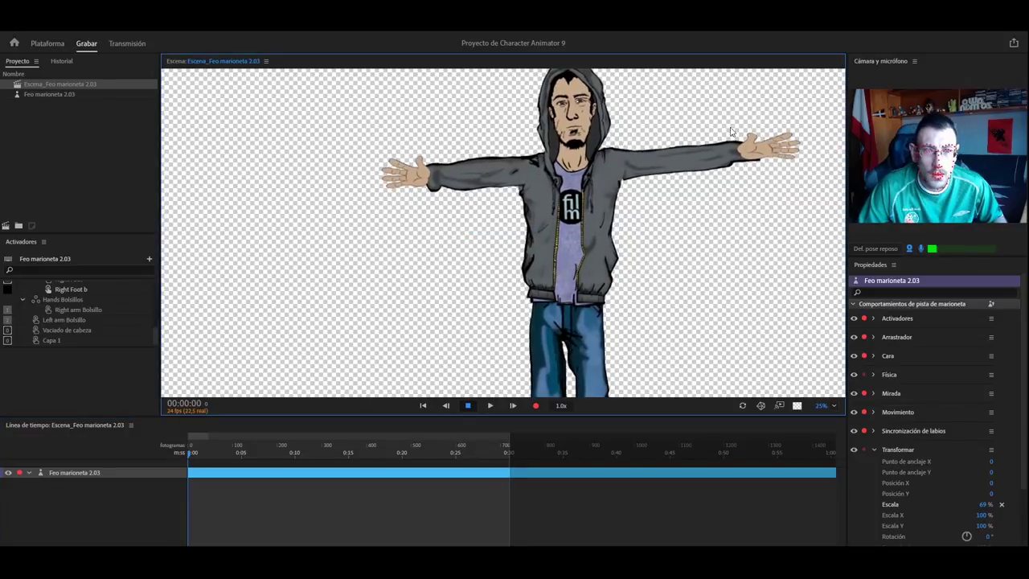
left_click_drag(731, 131, 679, 103)
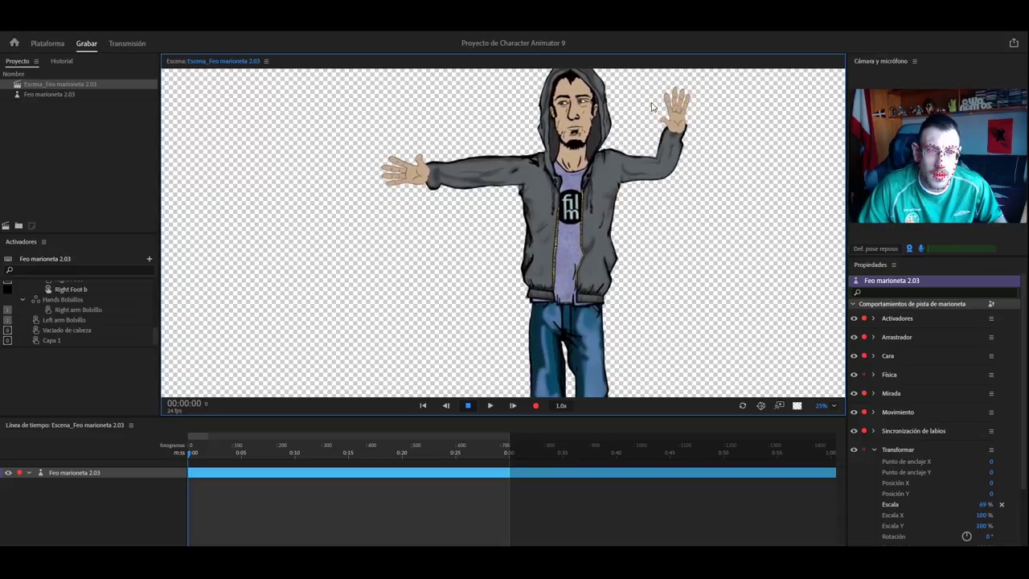
- Return to the puppet rig and add a control tagged Codo izquierdo at the elbow of the Right arm layer
left_click(45, 44)
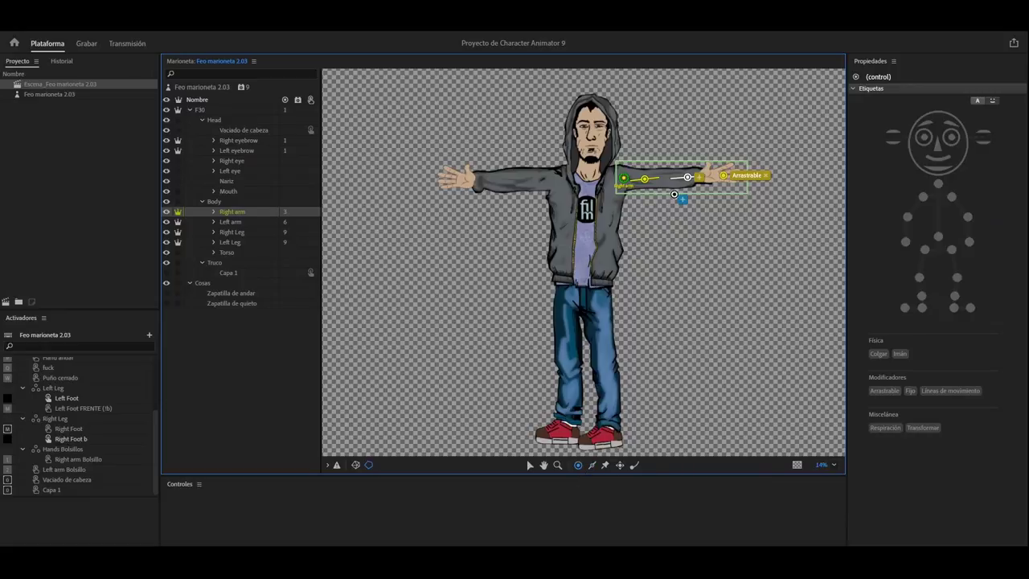
key("ctrl+z")
key("ctrl+shift+z")
left_click(677, 184)
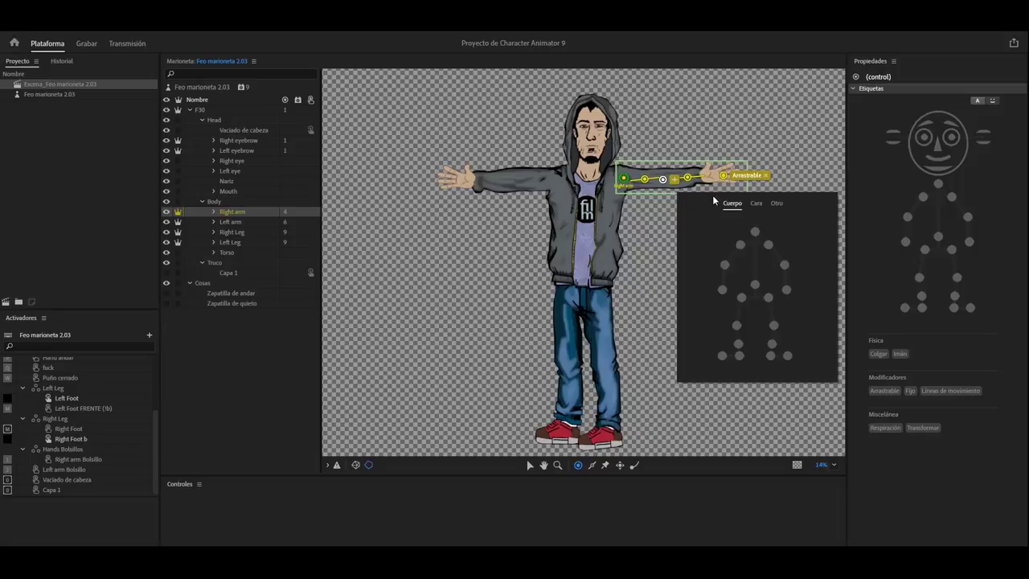
left_click(784, 266)
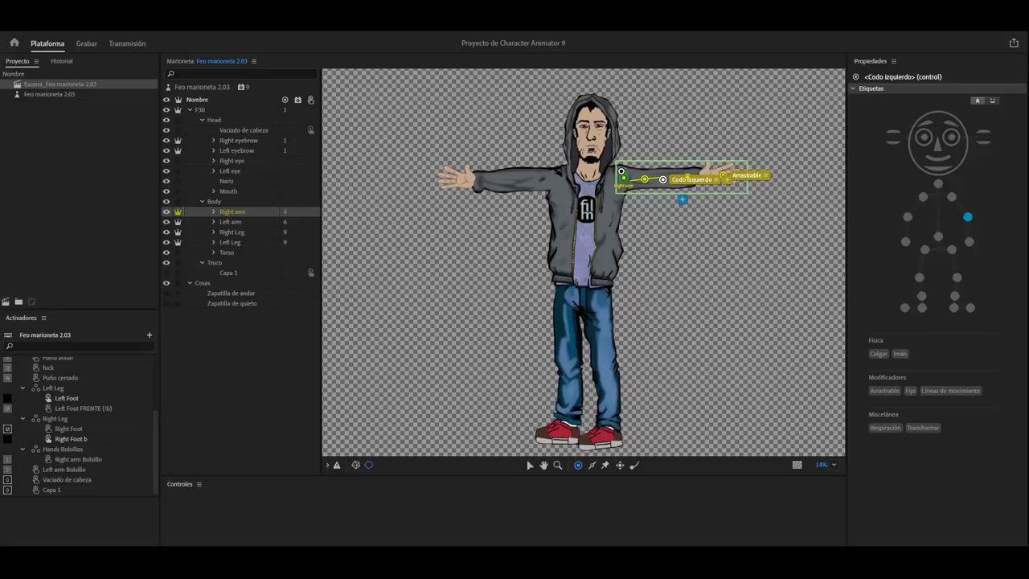
- Add a Hombro izquierdo control on the shoulder and a Muñeca izquierda control on the wrist of the Right arm layer
left_click(621, 171)
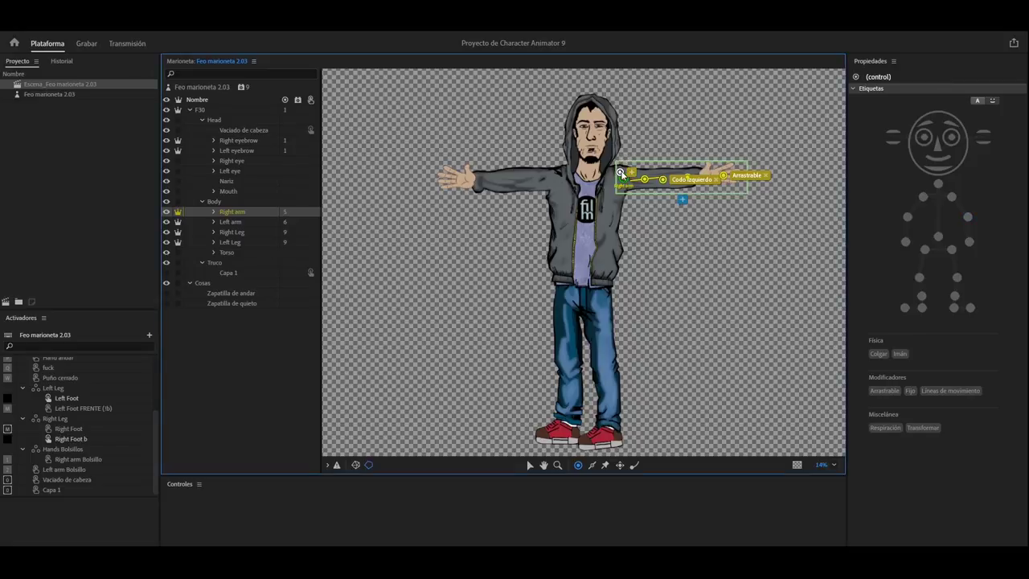
mouse_move(634, 176)
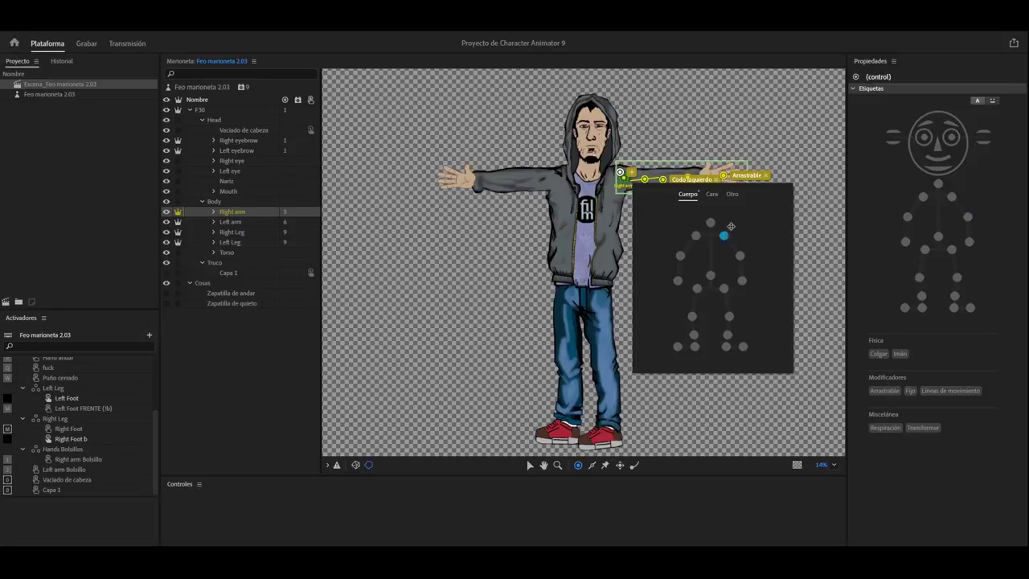
left_click(725, 235)
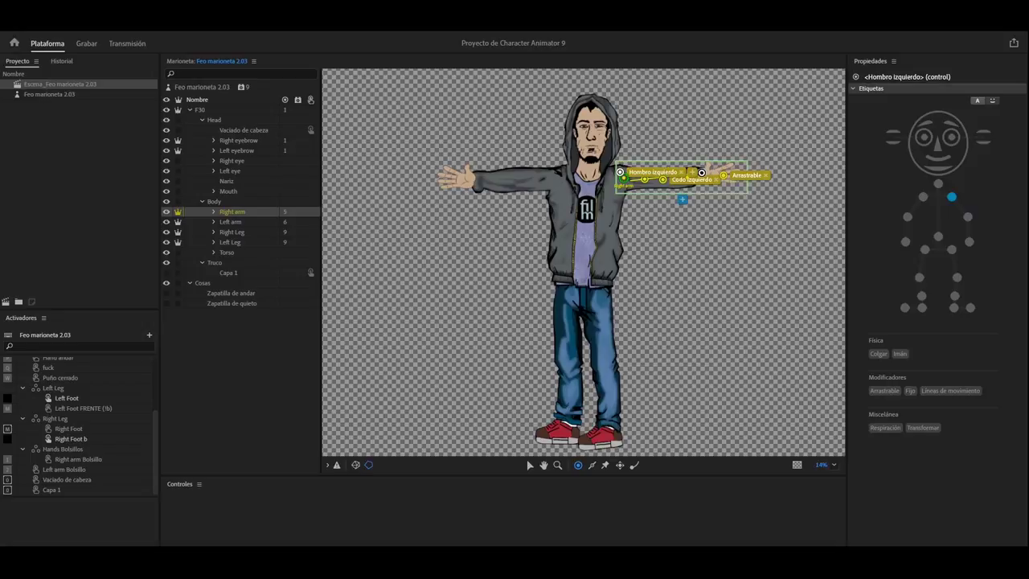
left_click(702, 172)
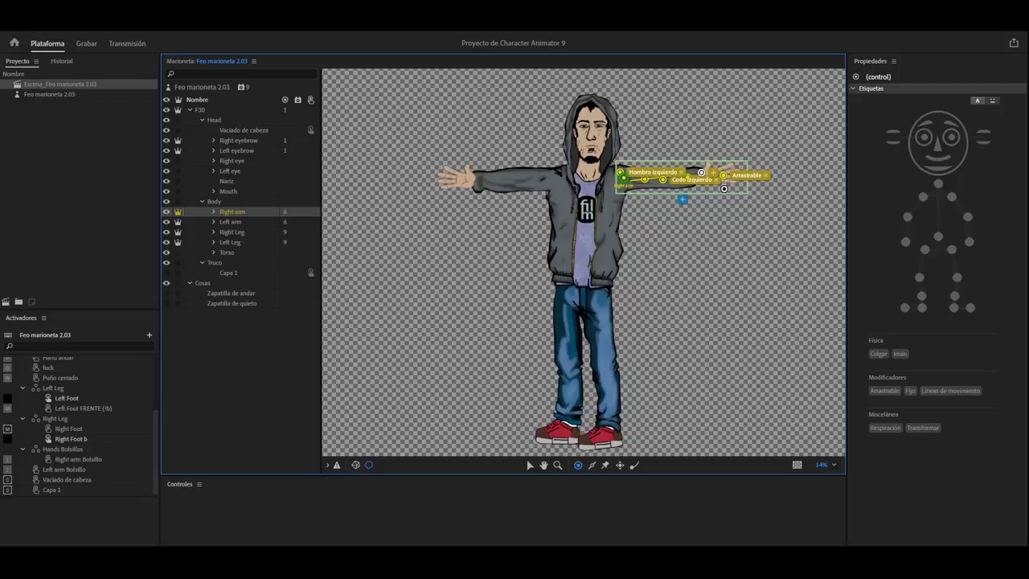
mouse_move(716, 178)
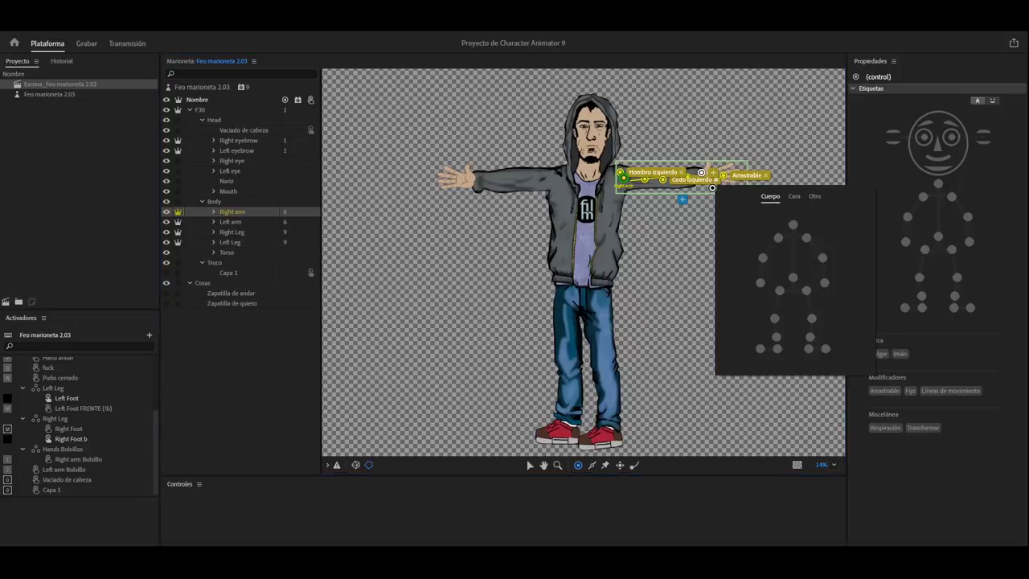
left_click(824, 282)
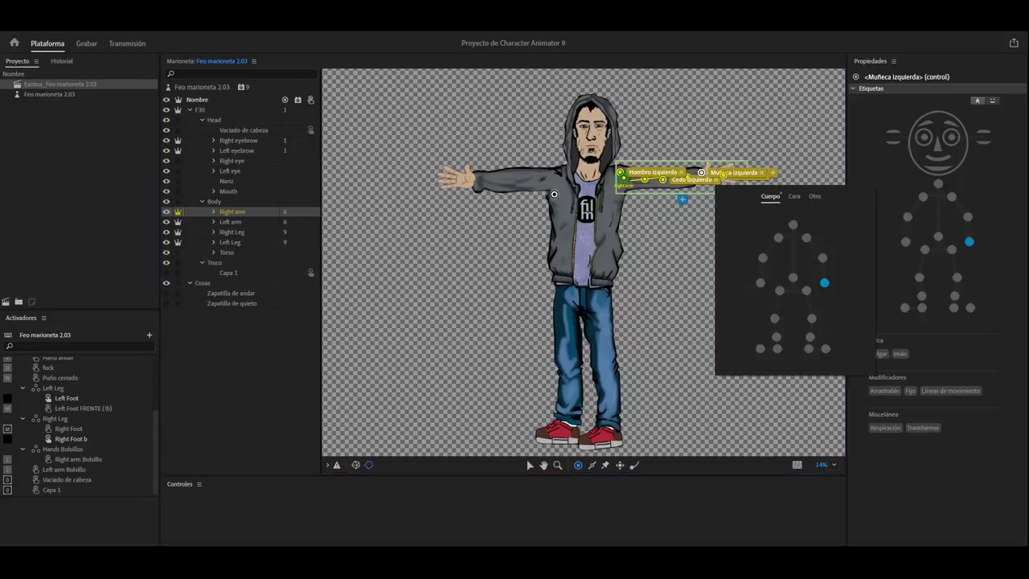
- Test both arms in the Grabar workspace by lowering one hand to the waist and raising the other beside the head
left_click(87, 45)
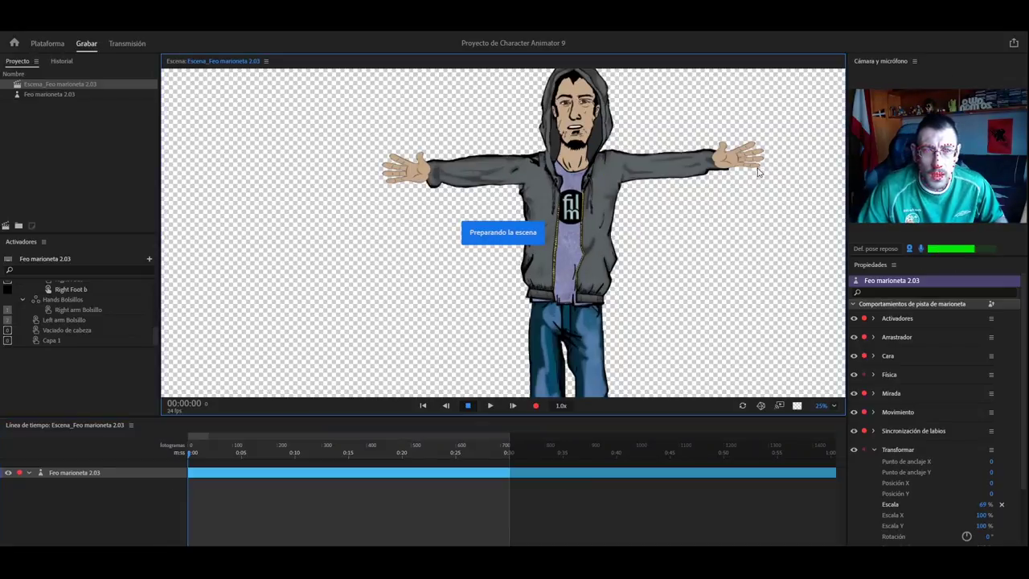
left_click_drag(740, 184, 616, 255)
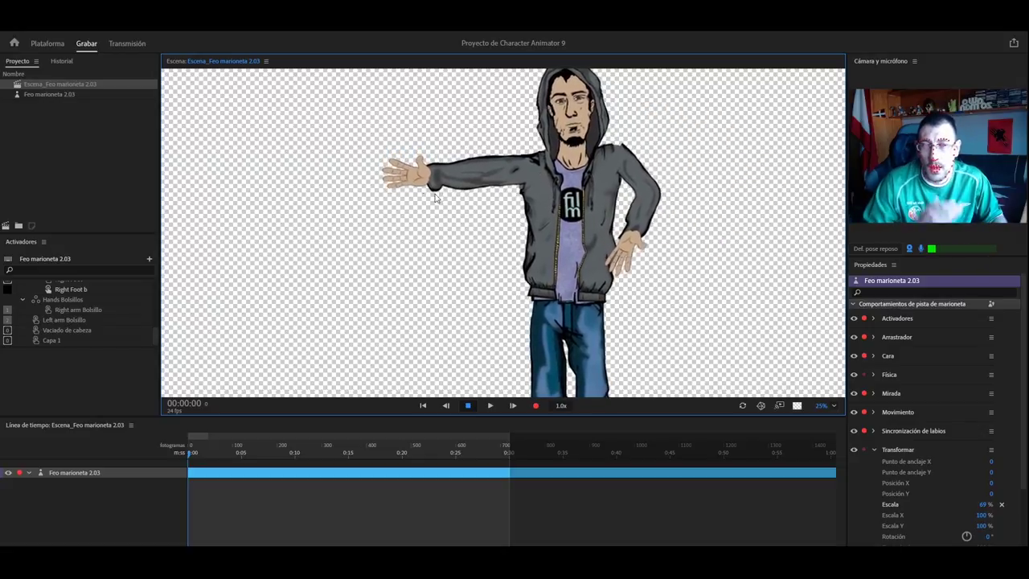
left_click_drag(406, 173, 487, 108)
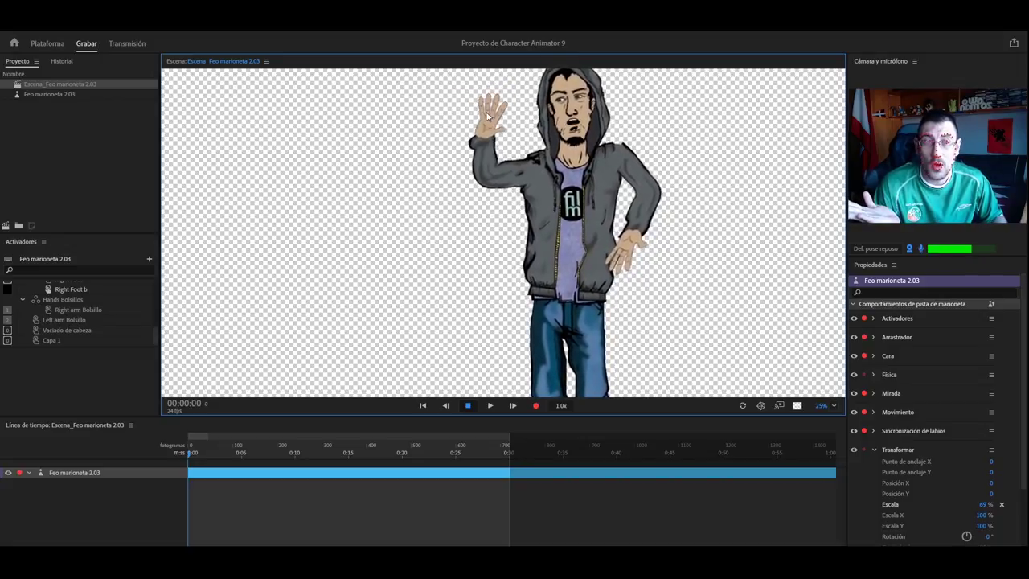
- Return to the puppet rig, collapse the Head and Body groups, and inspect the tags of the Head layer
left_click(48, 44)
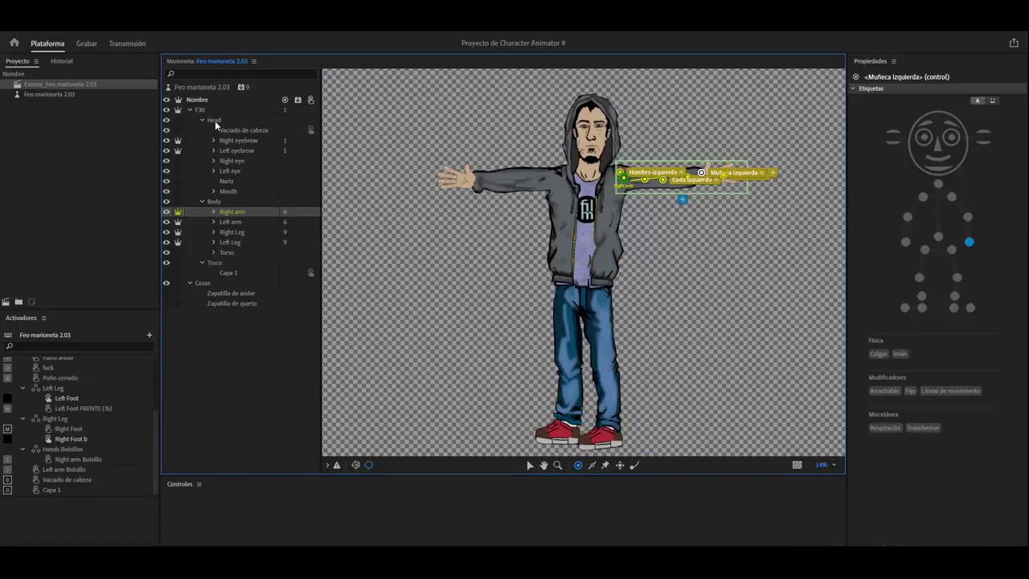
left_click(189, 110)
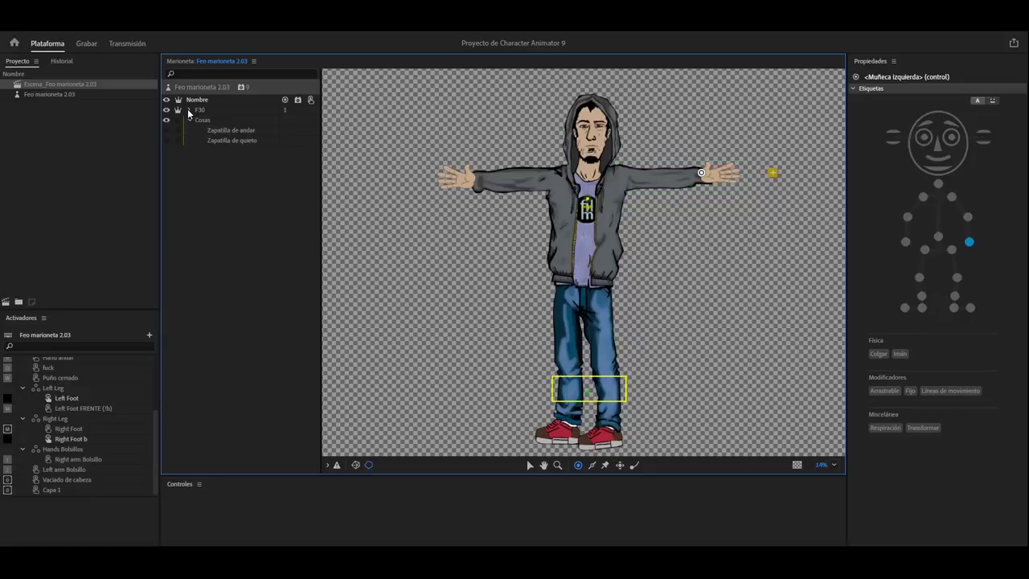
left_click(190, 110)
left_click(201, 120)
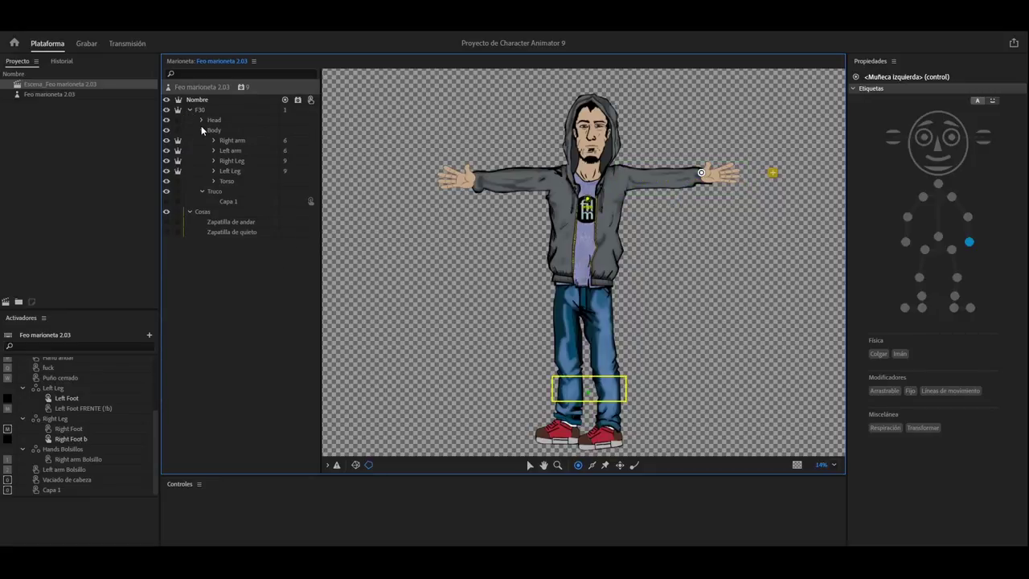
left_click(202, 130)
left_click(214, 120)
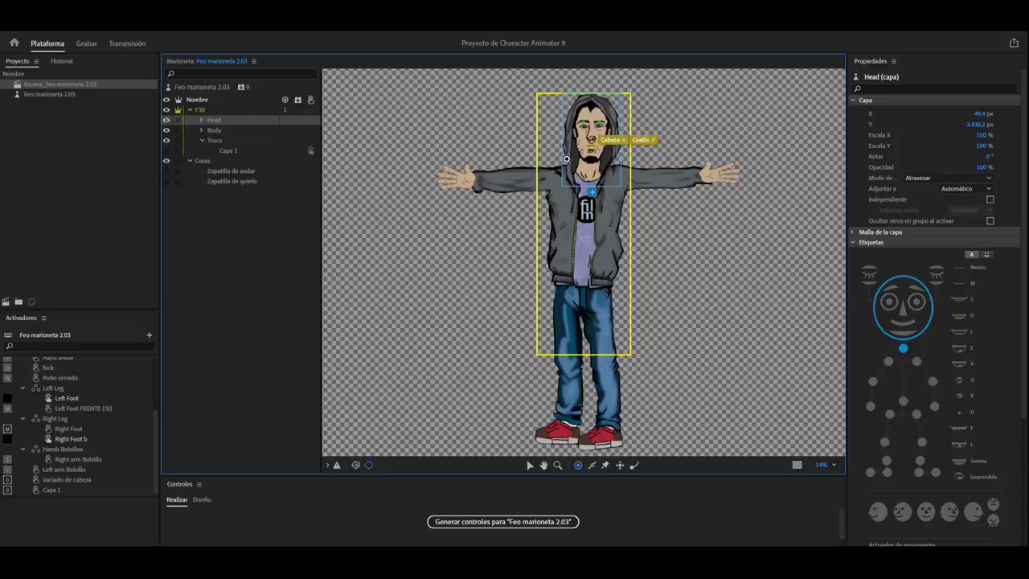
- Examine the layers inside the Head group, including the Right eyebrow and the mouth shapes of the Mouth group
left_click(85, 44)
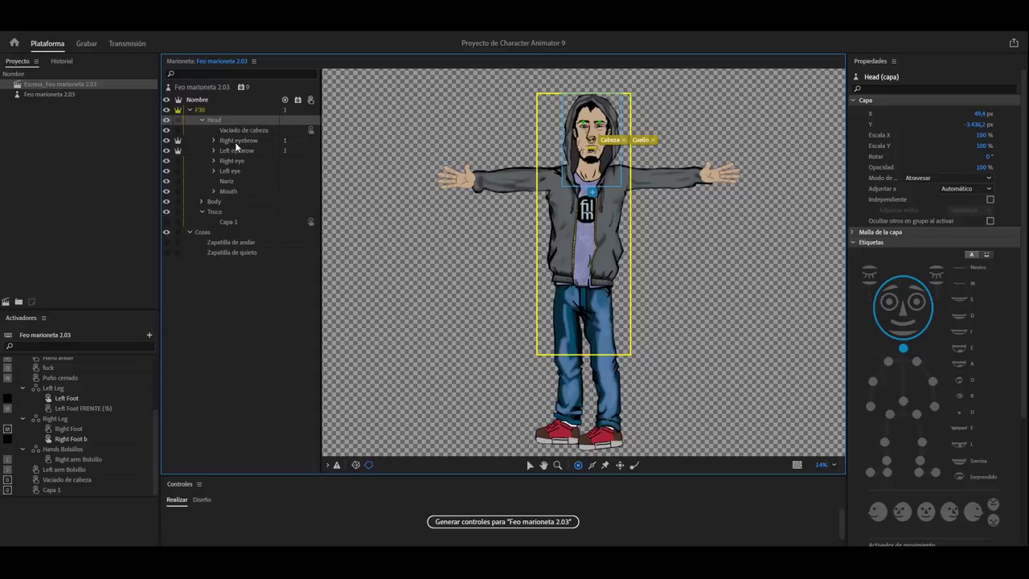
left_click(237, 142)
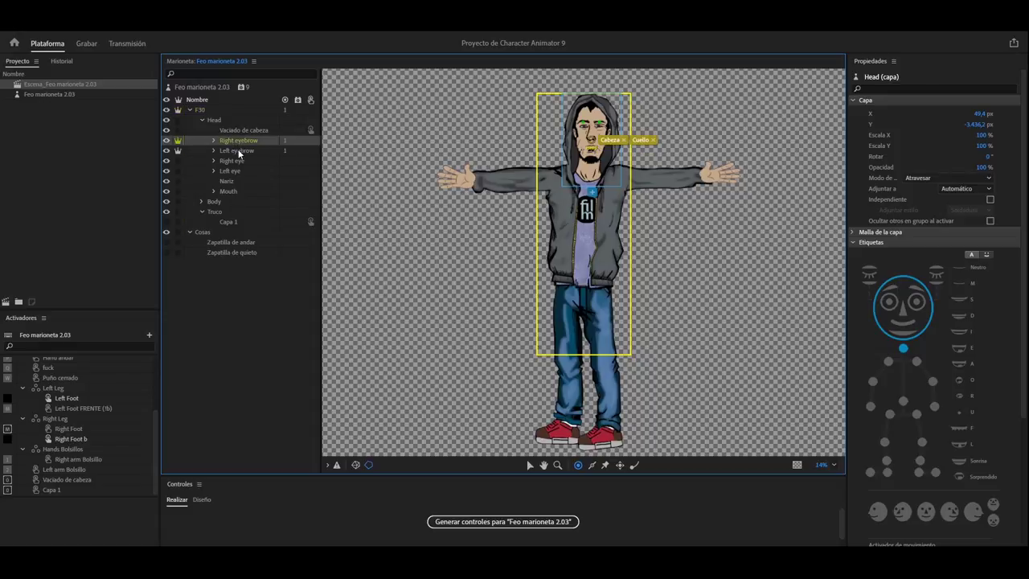
left_click(241, 190)
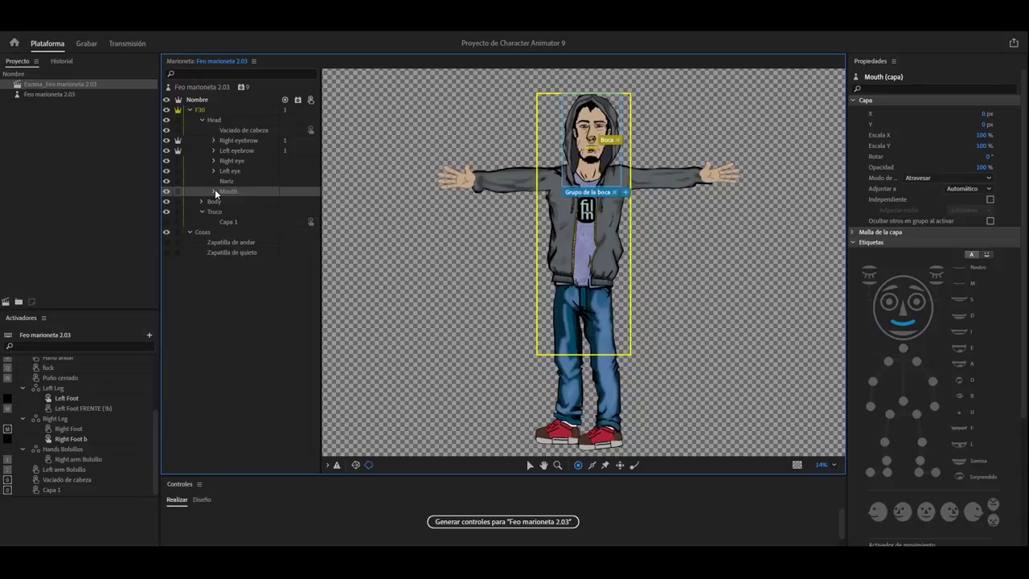
left_click(214, 190)
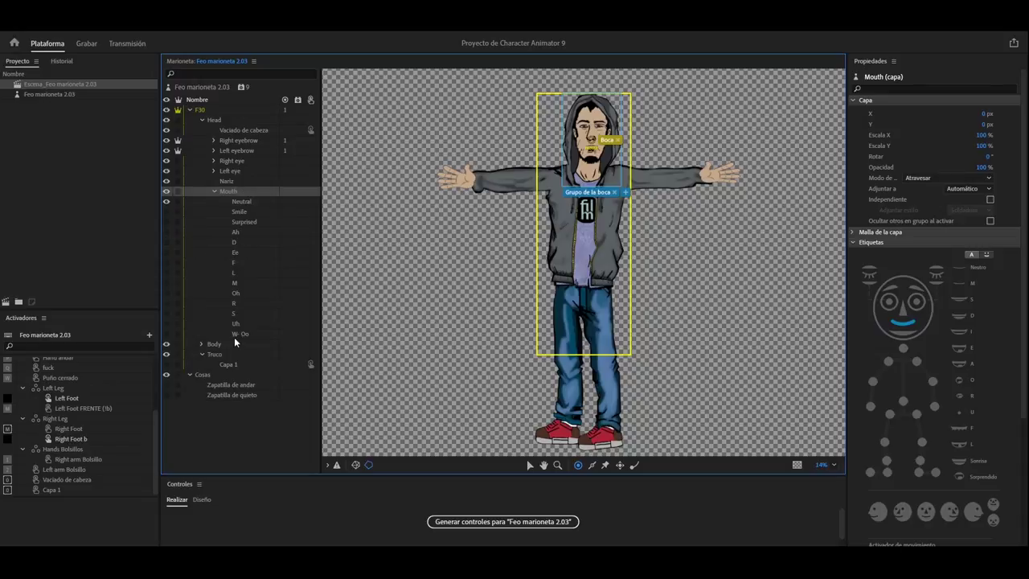
left_click(215, 191)
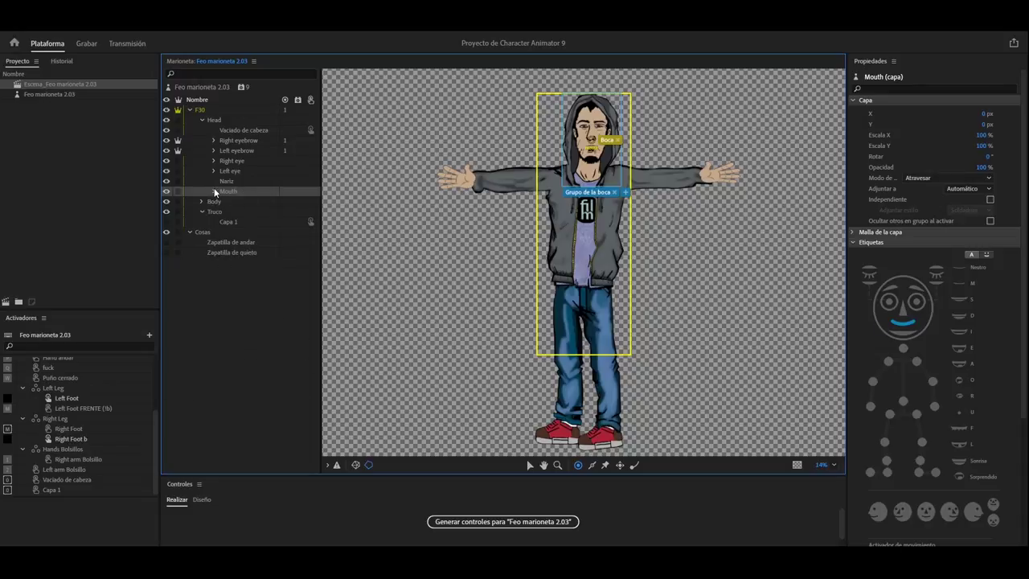
- Pose the rigged right arm in the Grabar scene, moving its hand down, up beside the head and across the chest
left_click(86, 44)
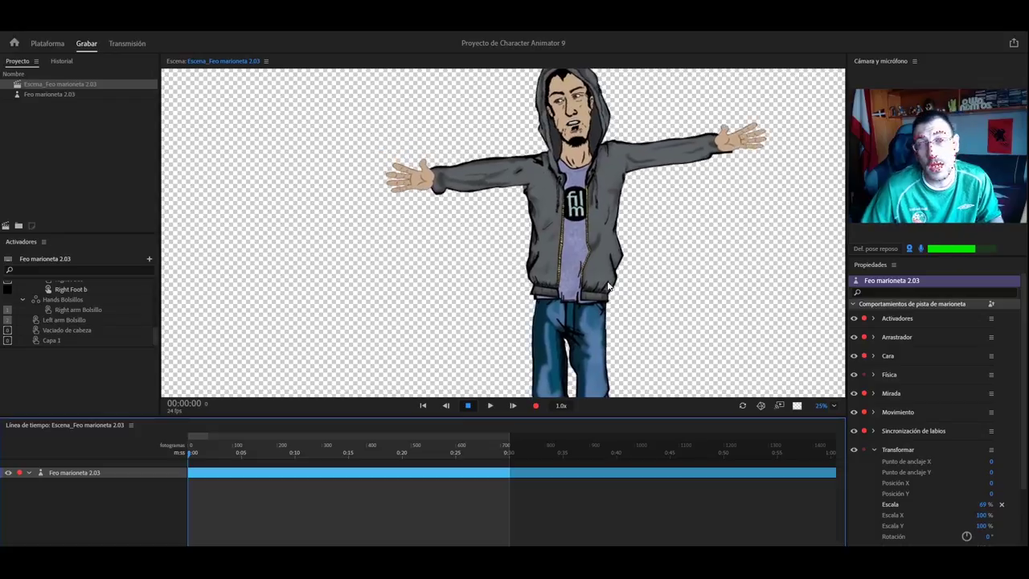
left_click_drag(765, 145, 664, 229)
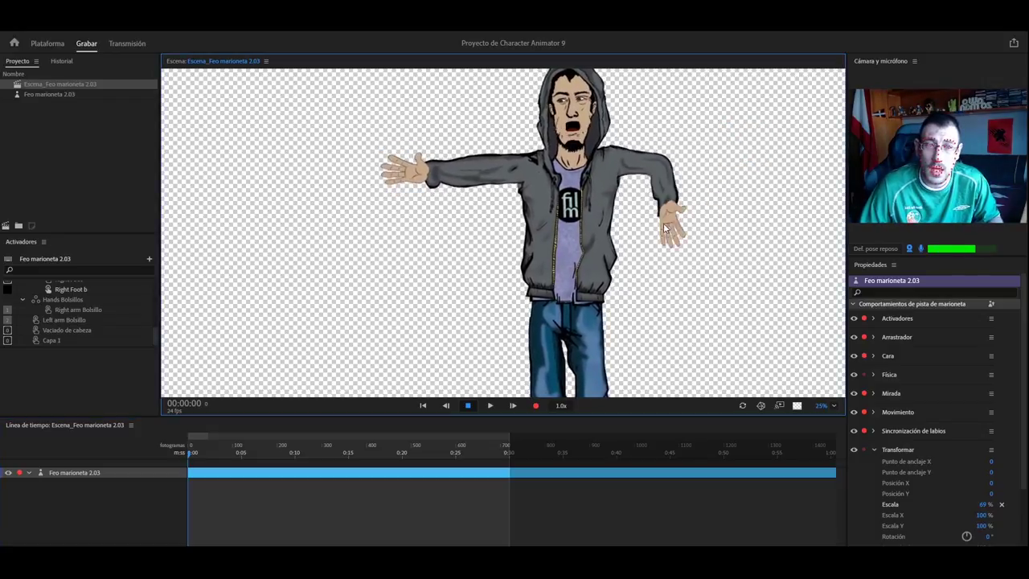
left_click_drag(602, 254, 655, 112)
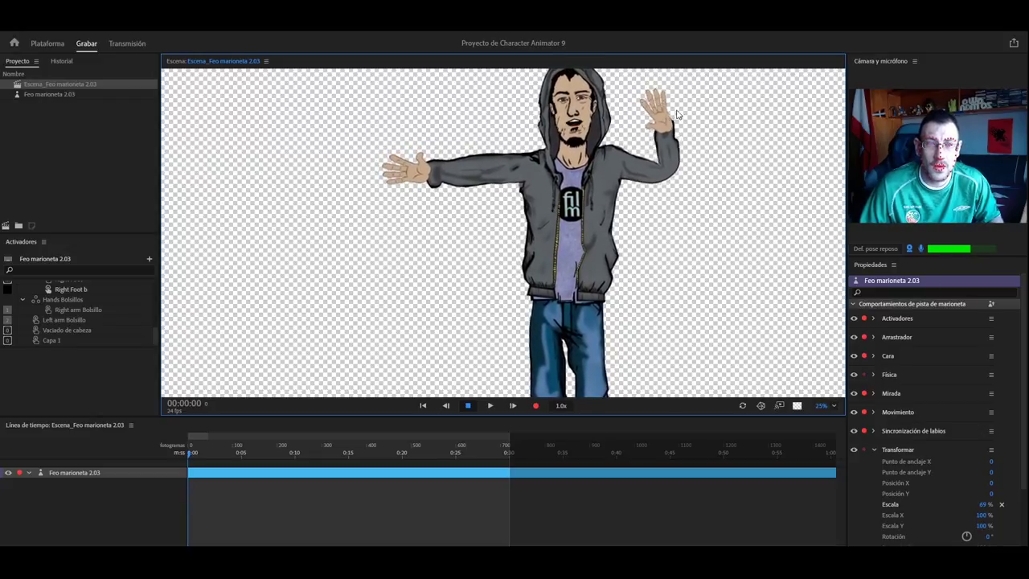
left_click_drag(658, 119, 599, 215)
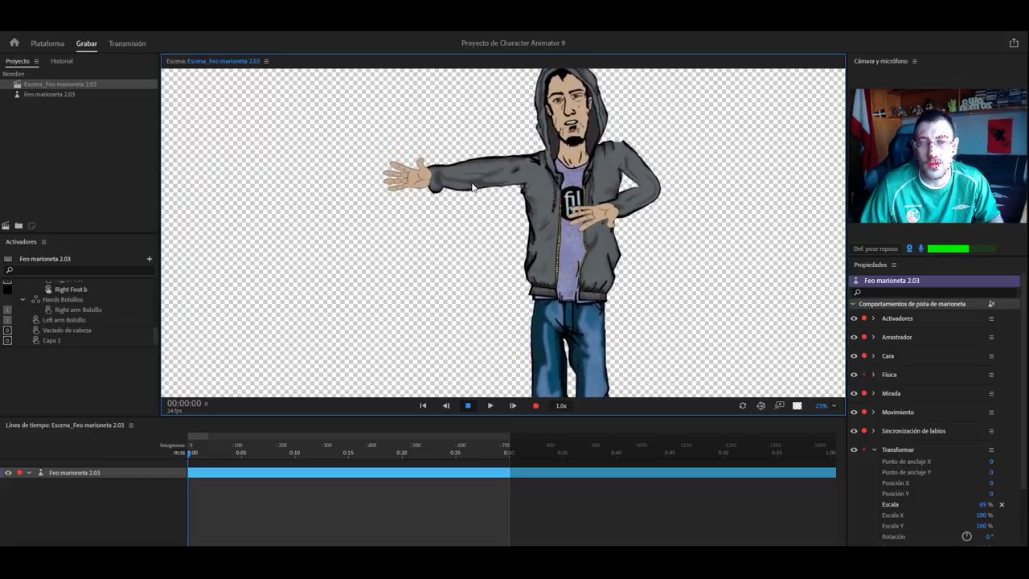